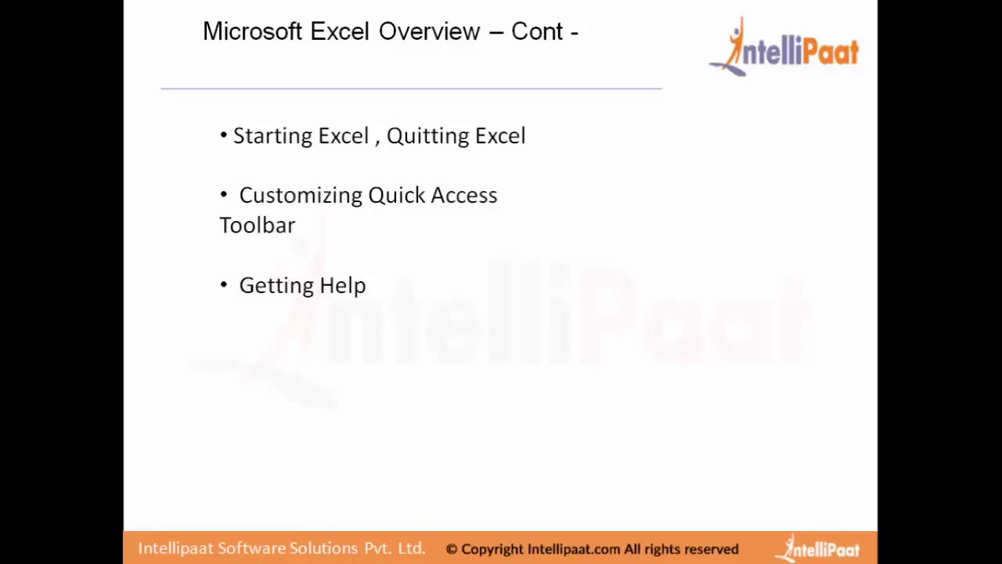
# End the slide show and start Microsoft Office Excel 2007 in a maximized window, searching the computer's programs for "micros".
pyautogui.press('Escape')
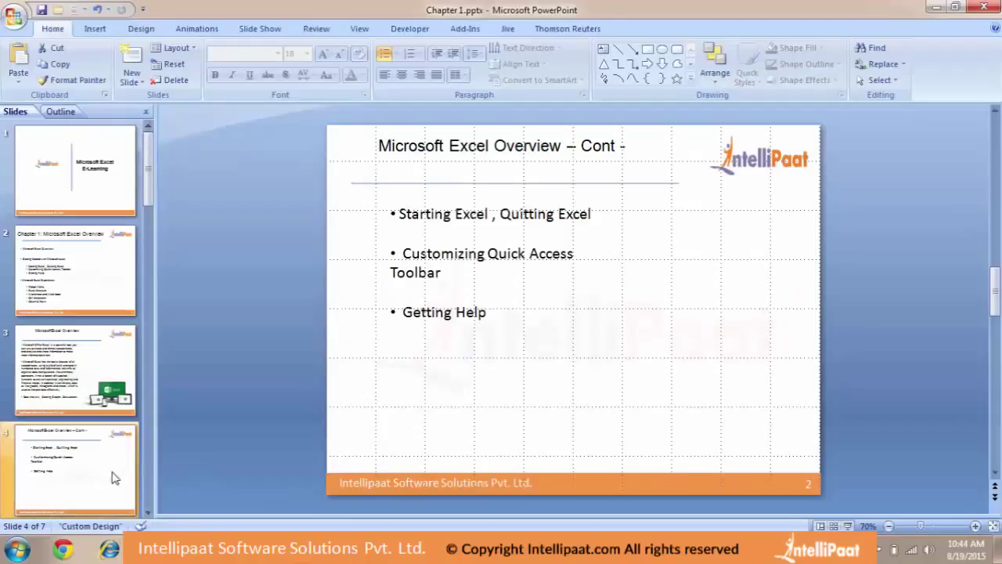
pyautogui.click(18, 553)
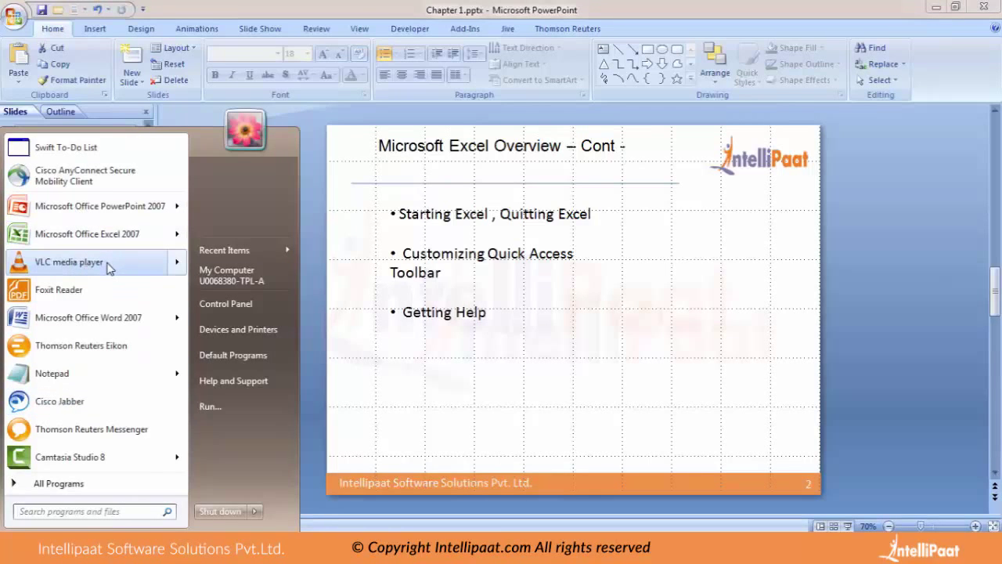
pyautogui.moveTo(107, 263)
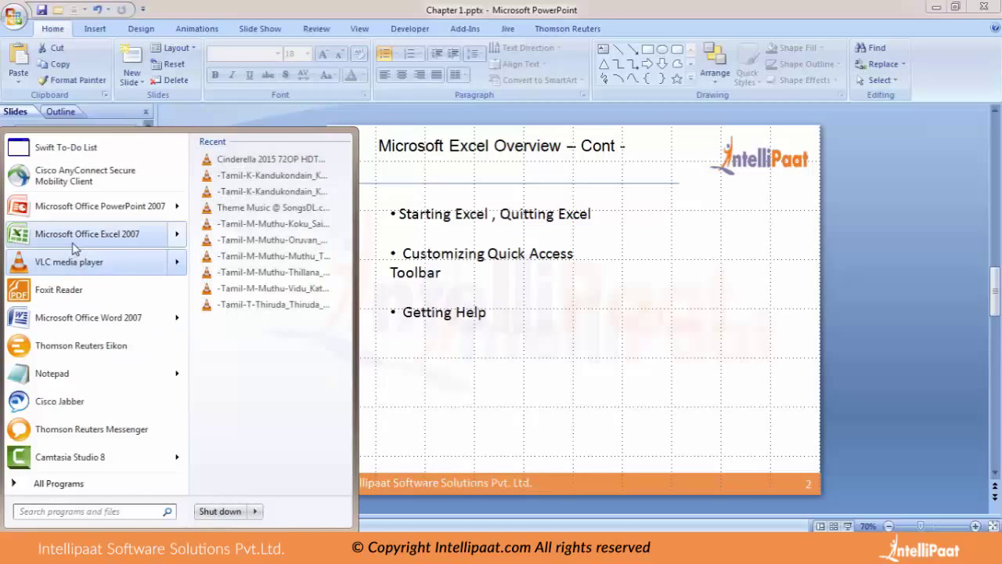
pyautogui.click(28, 514)
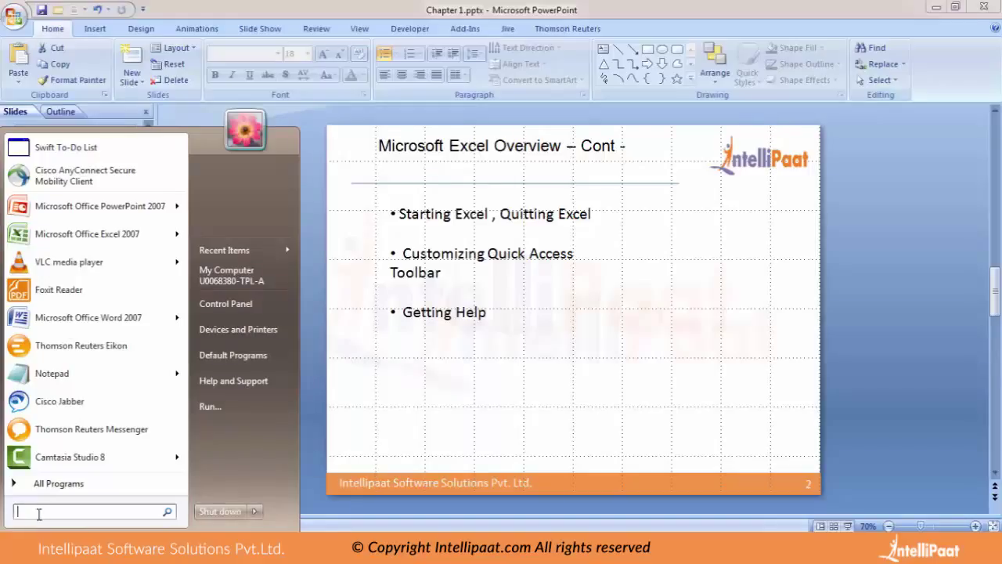
pyautogui.write('mi')
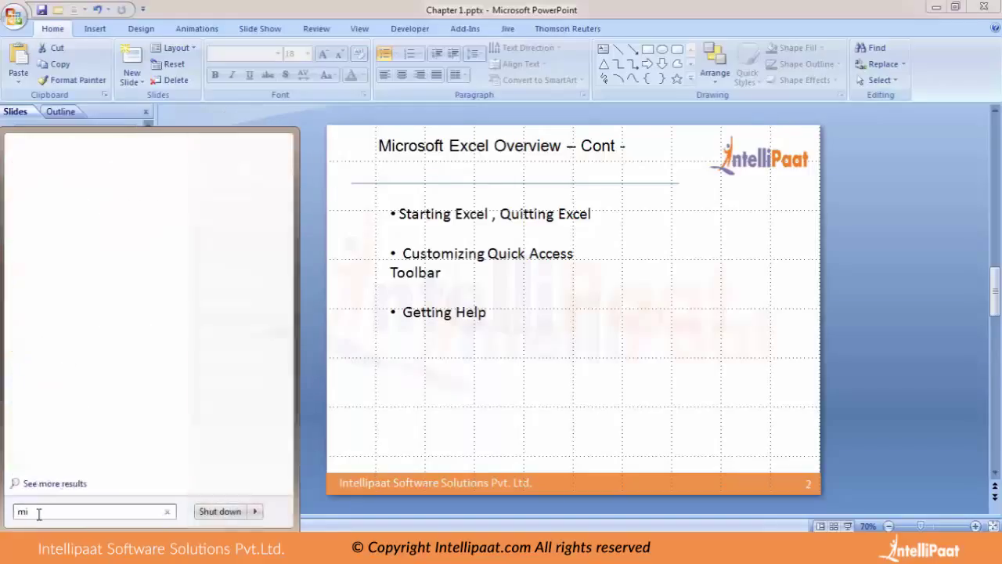
pyautogui.write('cros')
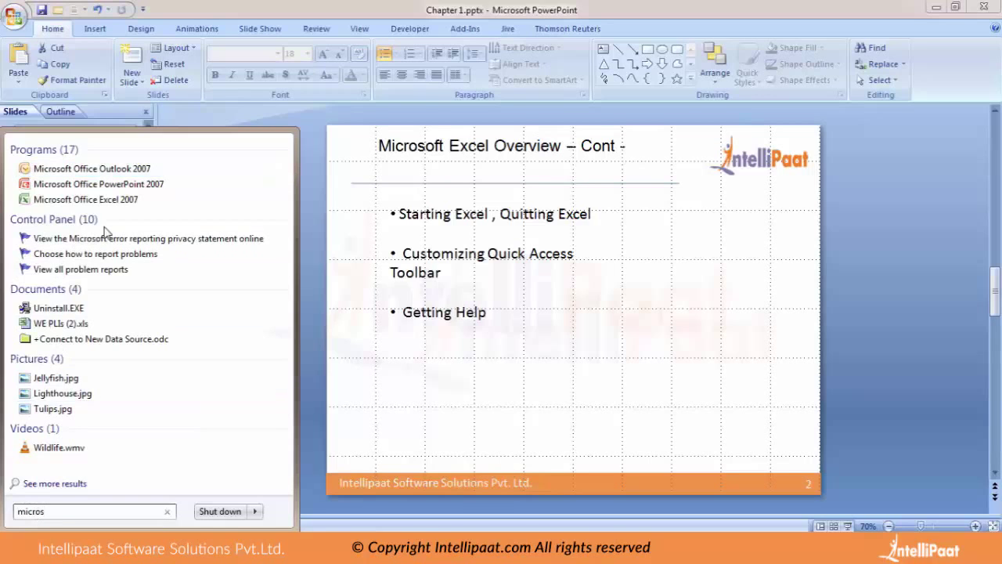
pyautogui.click(112, 202)
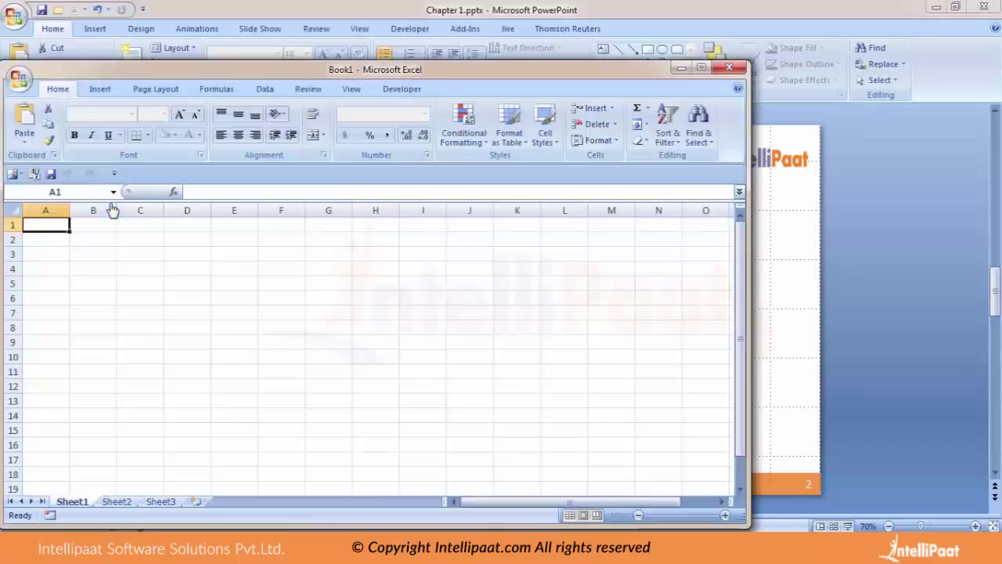
pyautogui.doubleClick(237, 66)
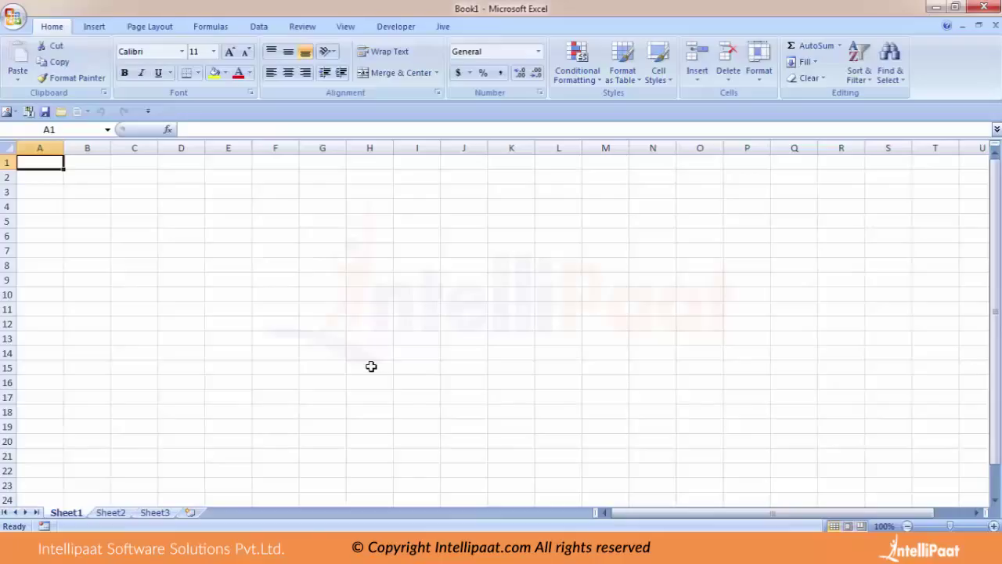
# Enter the heading Numbers in cell C5 and the heading Data in cell D5.
pyautogui.click(140, 244)
pyautogui.click(135, 222)
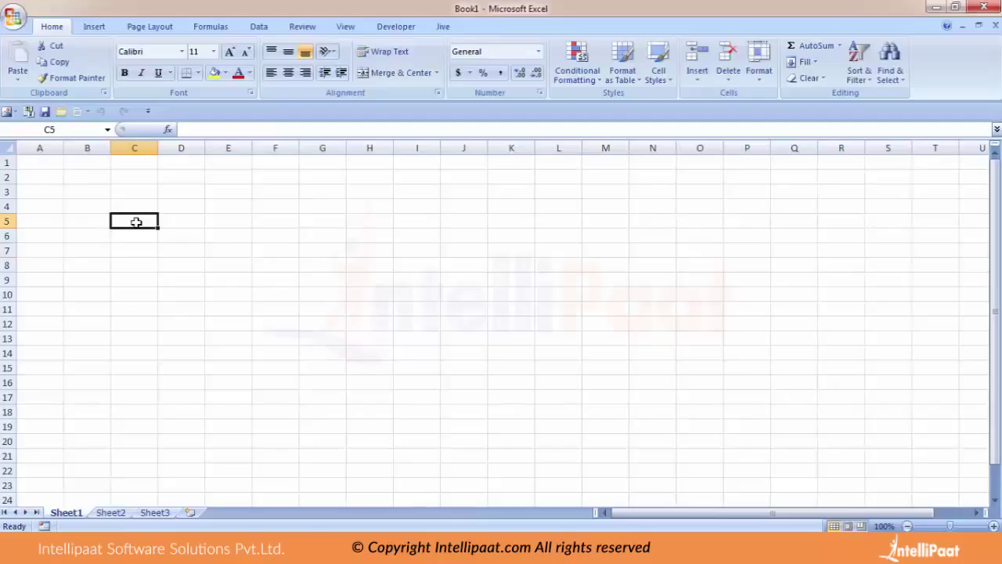
pyautogui.write('Numbers')
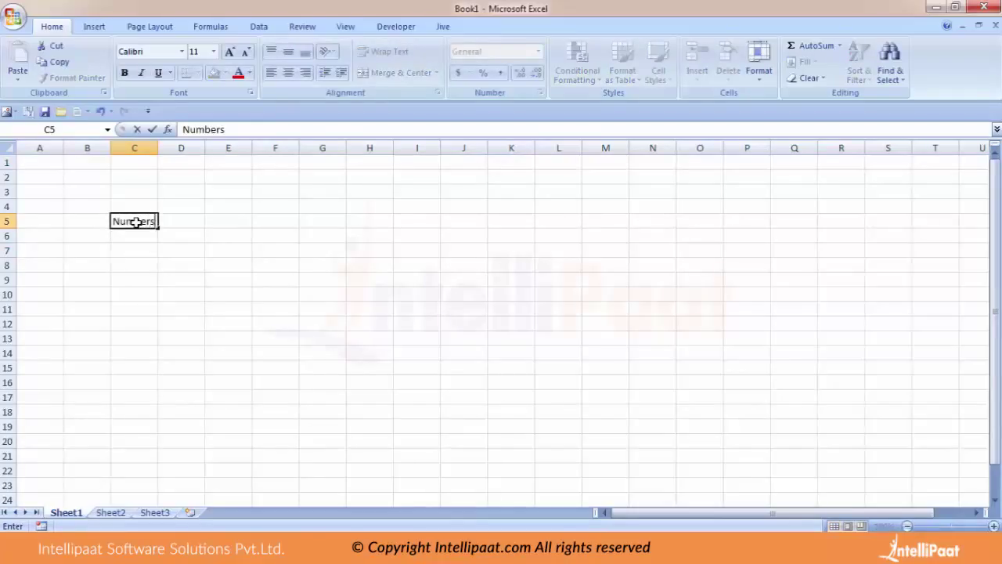
pyautogui.press('Return')
pyautogui.click(184, 224)
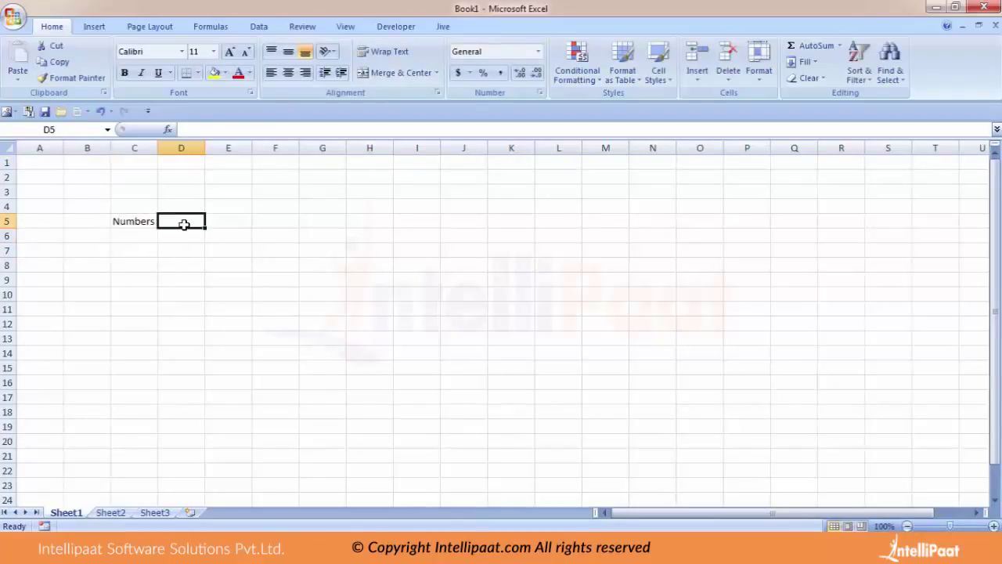
pyautogui.write('Data')
pyautogui.press('Return')
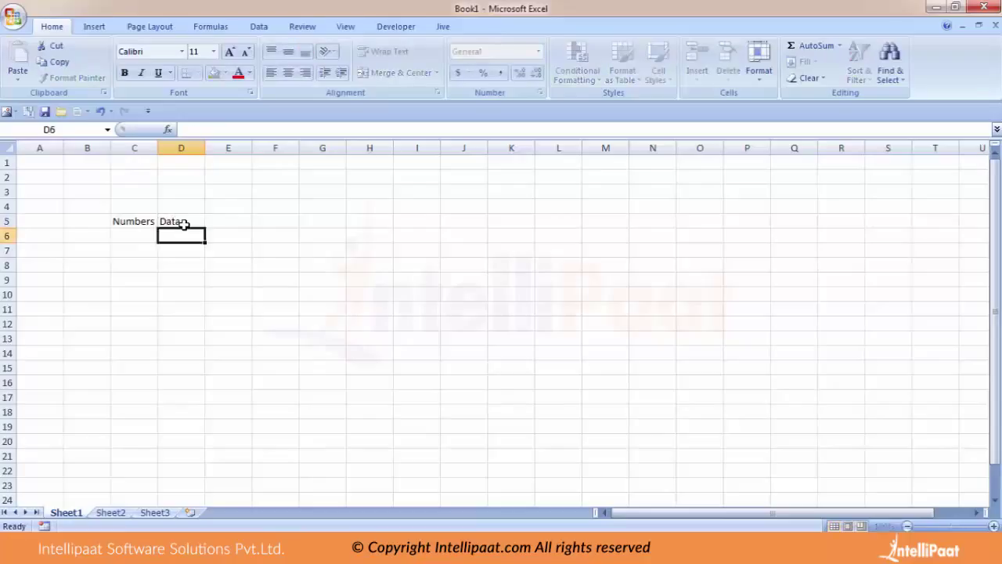
# Enter Monday in cell C6 and replace the heading in C5 with Days.
pyautogui.press('Left')
pyautogui.write('Monday')
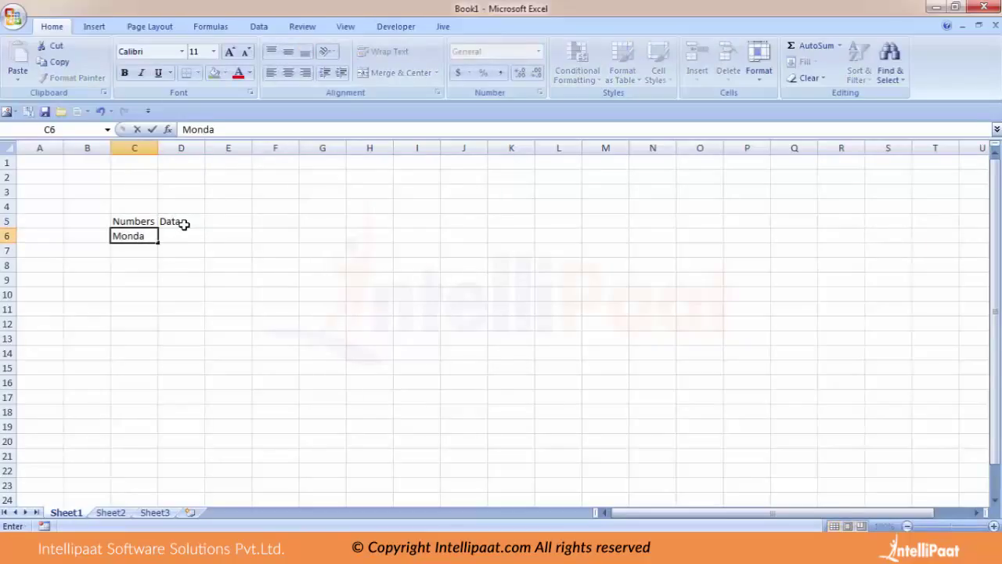
pyautogui.press('Return')
pyautogui.press('Up')
pyautogui.press('Up')
pyautogui.write('Days')
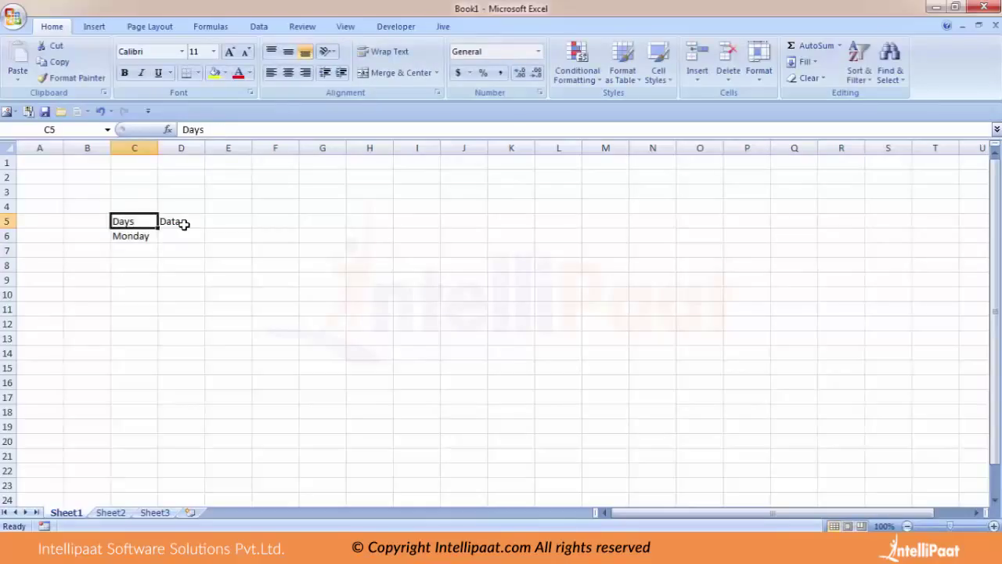
# Enter 200 in cell D6 as the data value for Monday.
pyautogui.press('Right')
pyautogui.press('Down')
pyautogui.write('200')
pyautogui.press('Return')
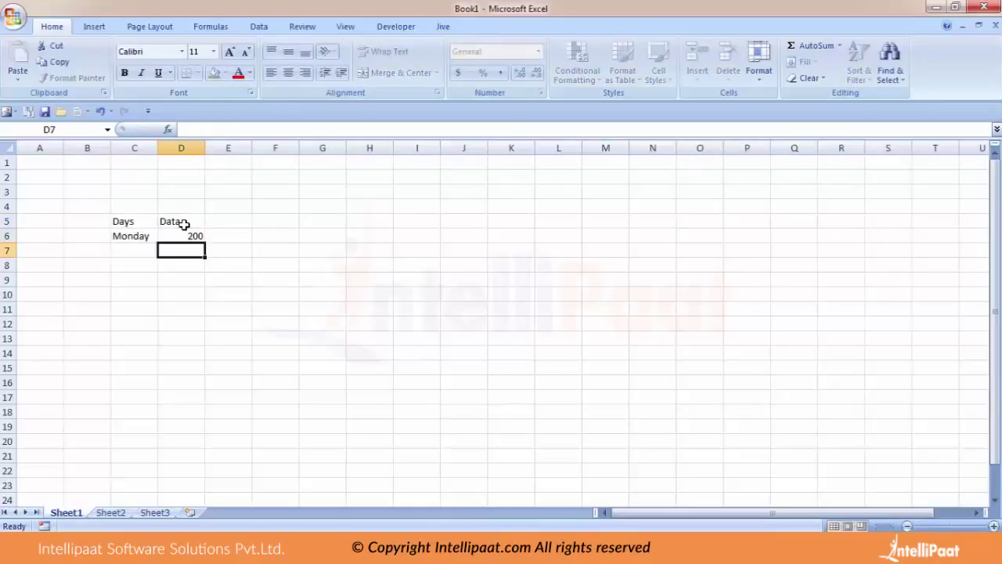
# Add a Tuesday row below Monday, with Tuesday in C7 and 300 in D7.
pyautogui.press('Left')
pyautogui.write('Tuesday')
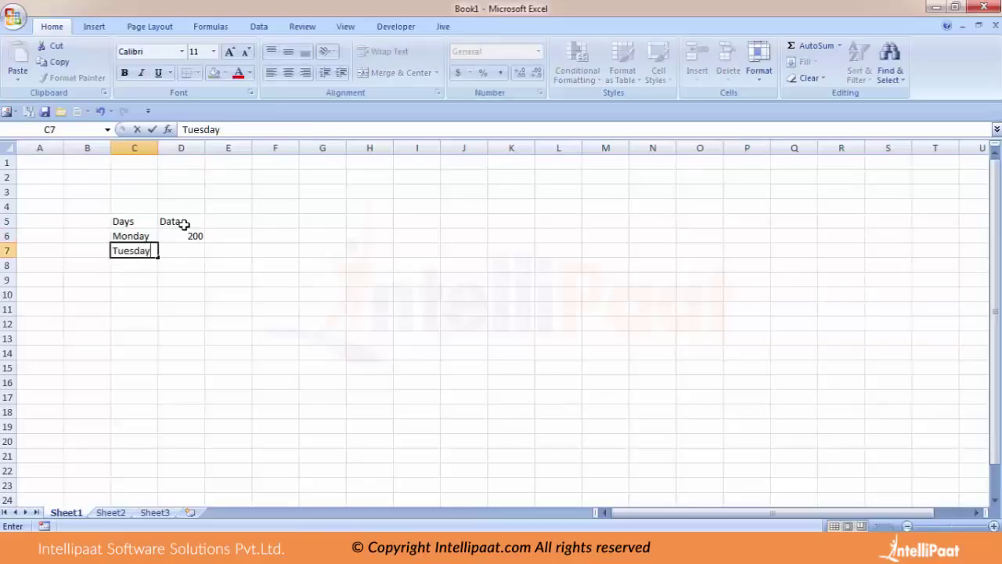
pyautogui.press('Return')
pyautogui.press('Right')
pyautogui.press('Up')
pyautogui.write('300')
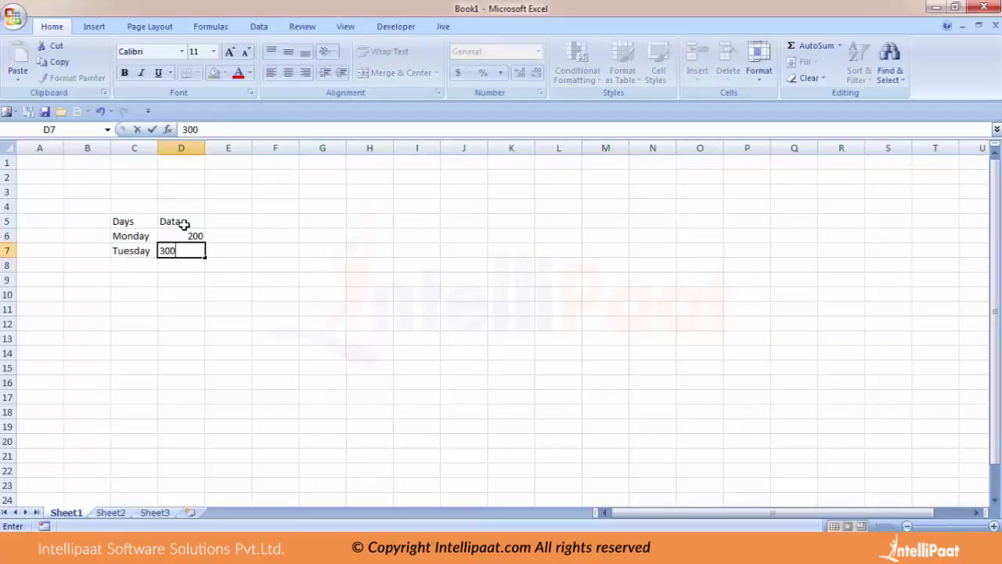
pyautogui.press('Return')
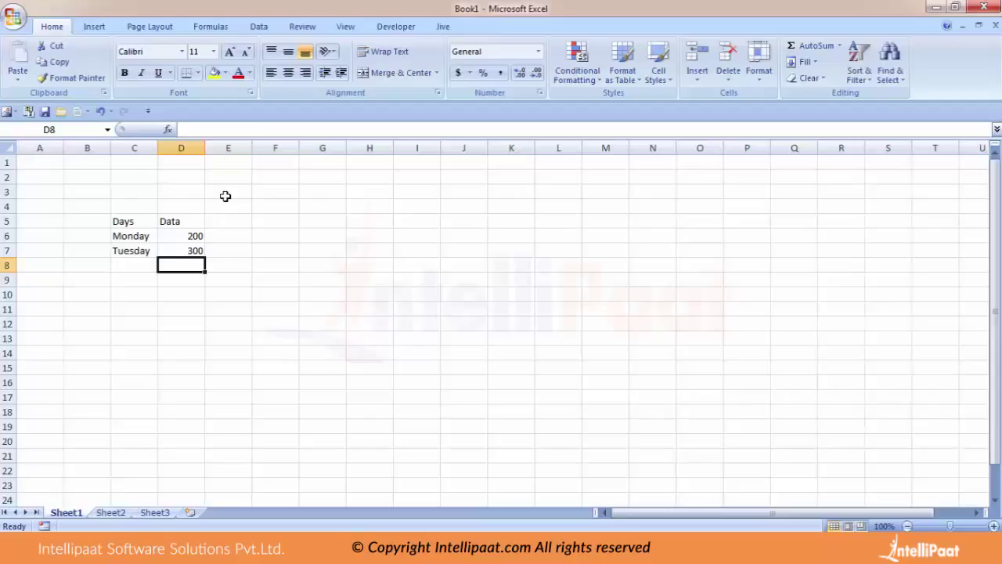
pyautogui.hotkey('ctrl', 's')
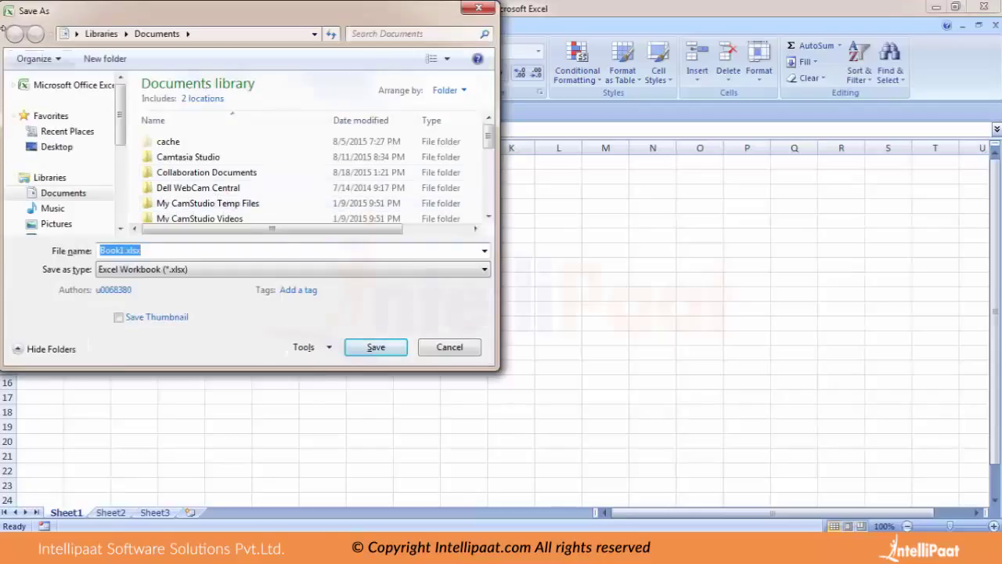
pyautogui.press('Escape')
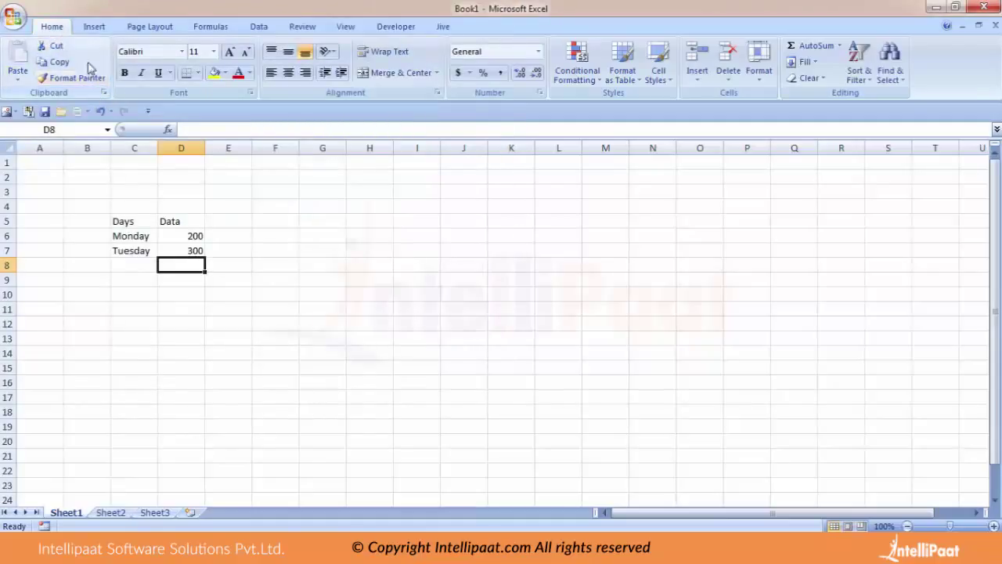
pyautogui.click(103, 92)
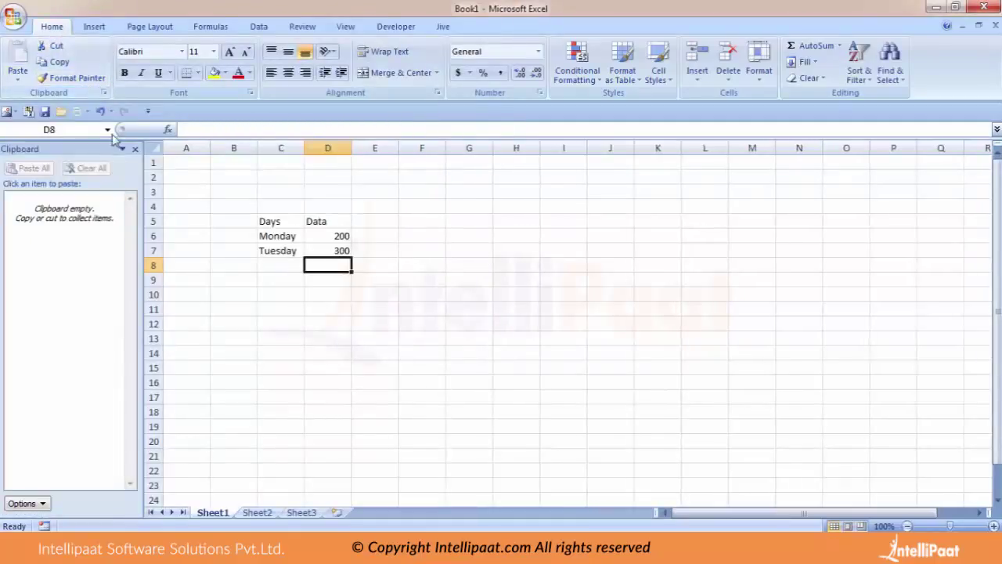
pyautogui.click(135, 149)
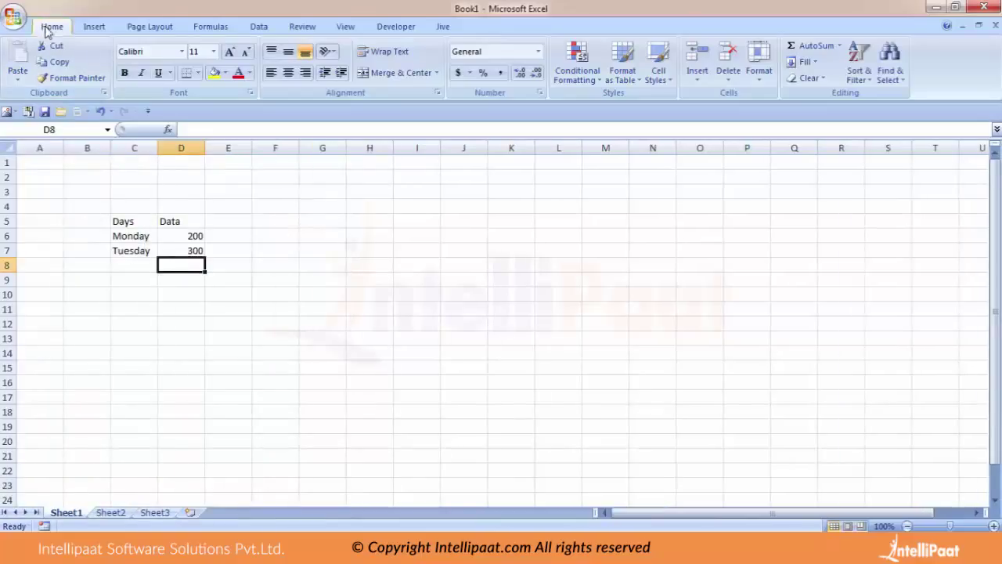
# Start saving the workbook under a new name and choose the Desktop as its location.
pyautogui.click(16, 20)
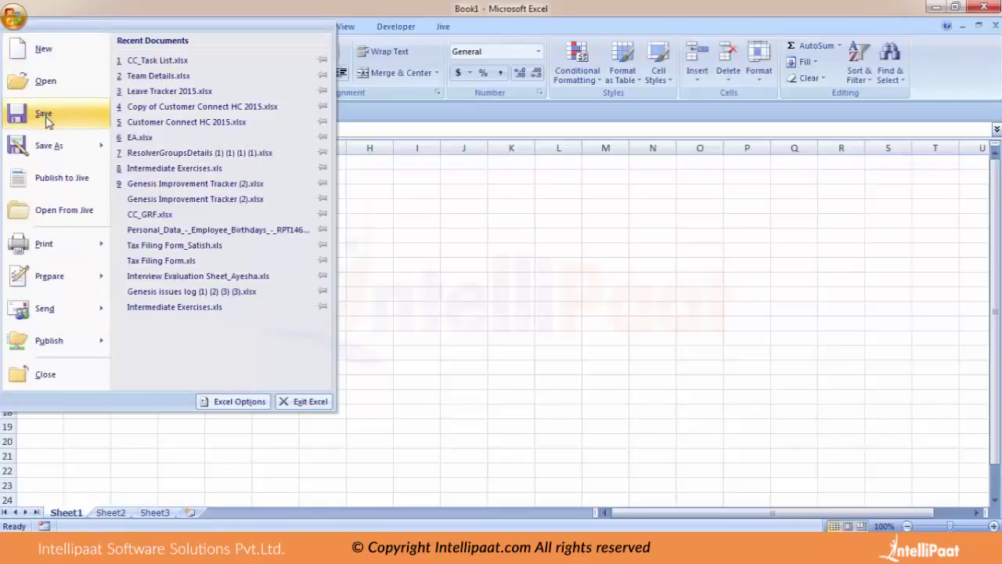
pyautogui.moveTo(46, 144)
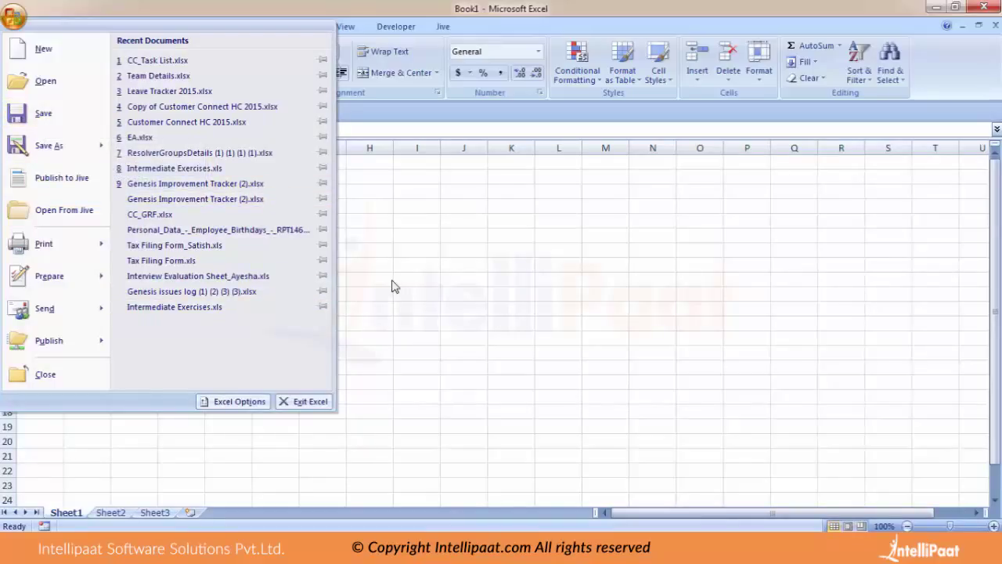
pyautogui.click(48, 147)
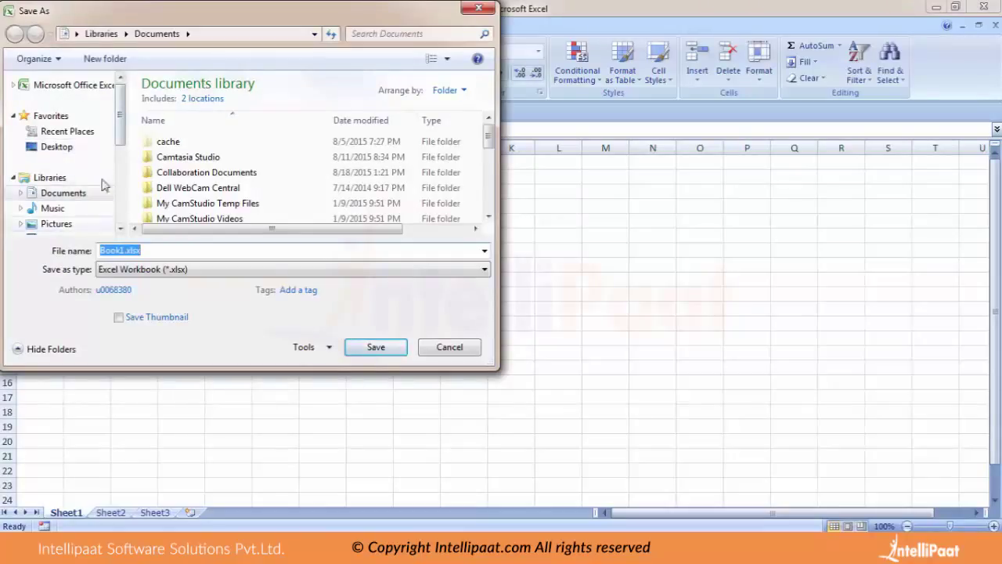
pyautogui.click(57, 147)
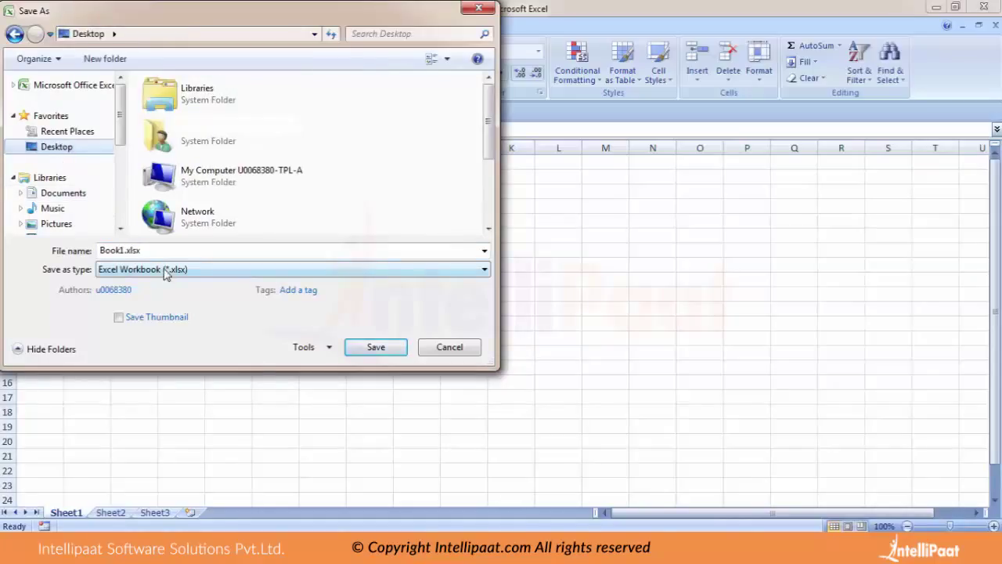
# Look at the general save options for backup, password to open and password to modify, leaving them unset.
pyautogui.click(329, 349)
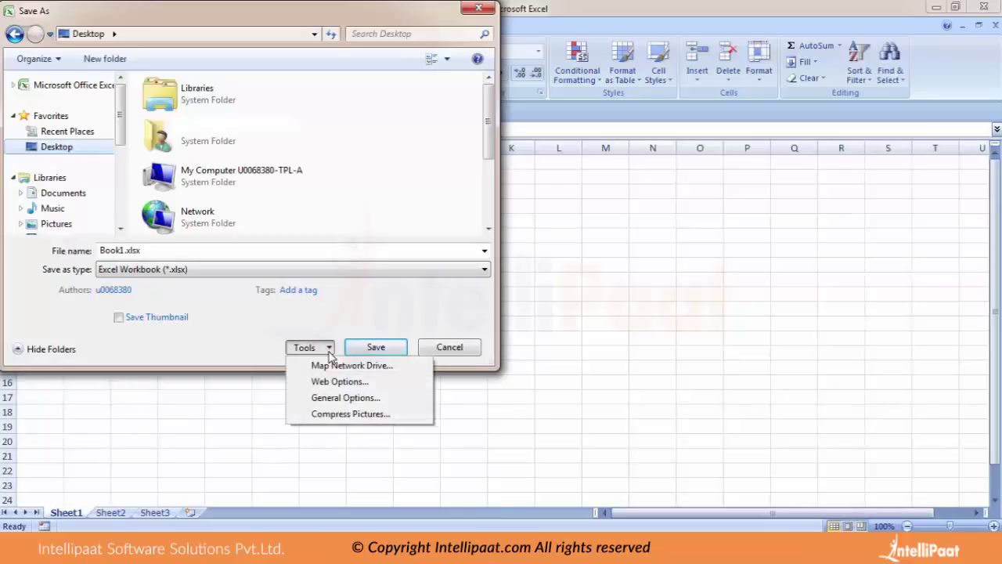
pyautogui.click(333, 399)
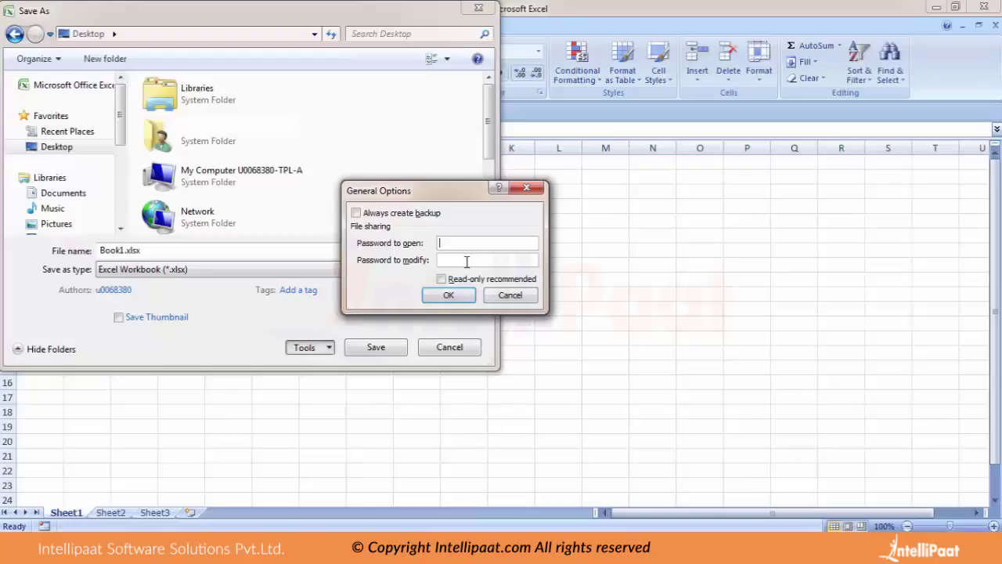
pyautogui.press('Escape')
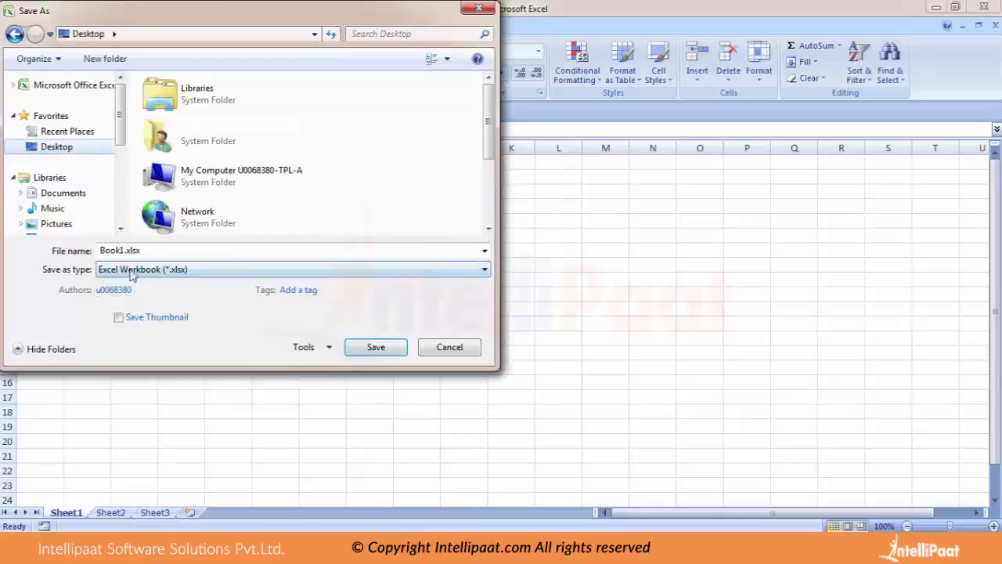
# Name the workbook MyFirst Excel and save it as an Excel Workbook (*.xlsx).
pyautogui.click(191, 250)
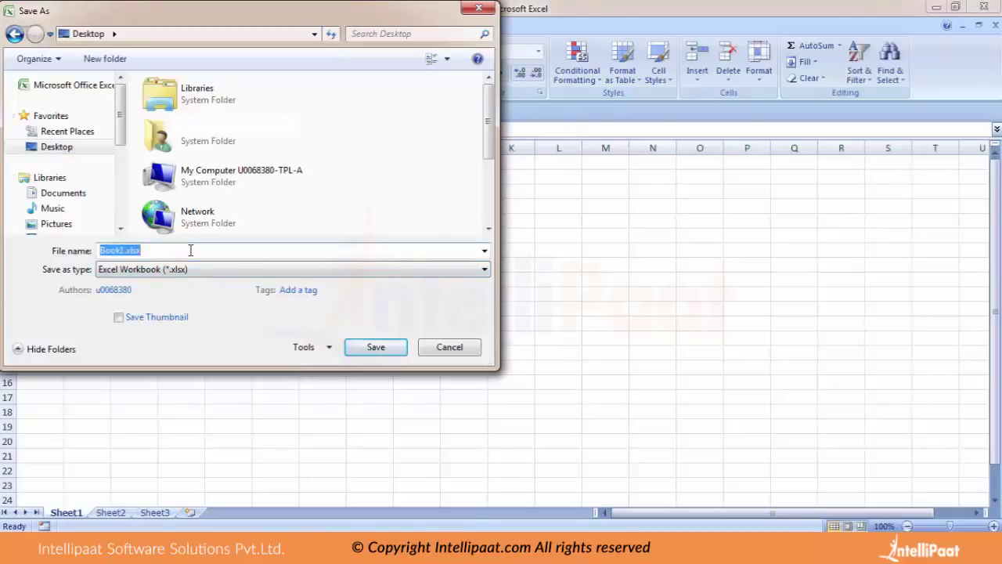
pyautogui.write('MyFirst ')
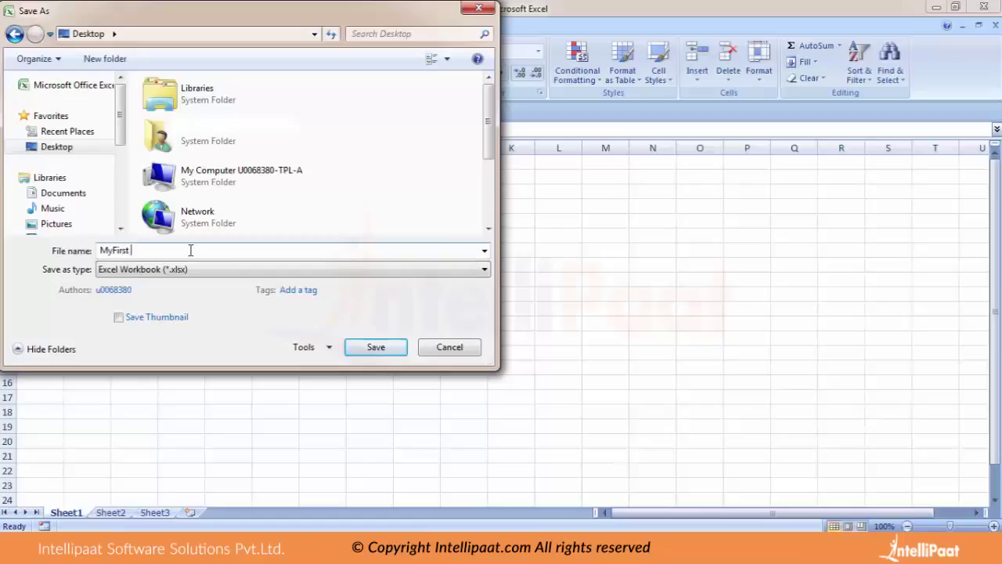
pyautogui.write('Excel')
pyautogui.click(360, 351)
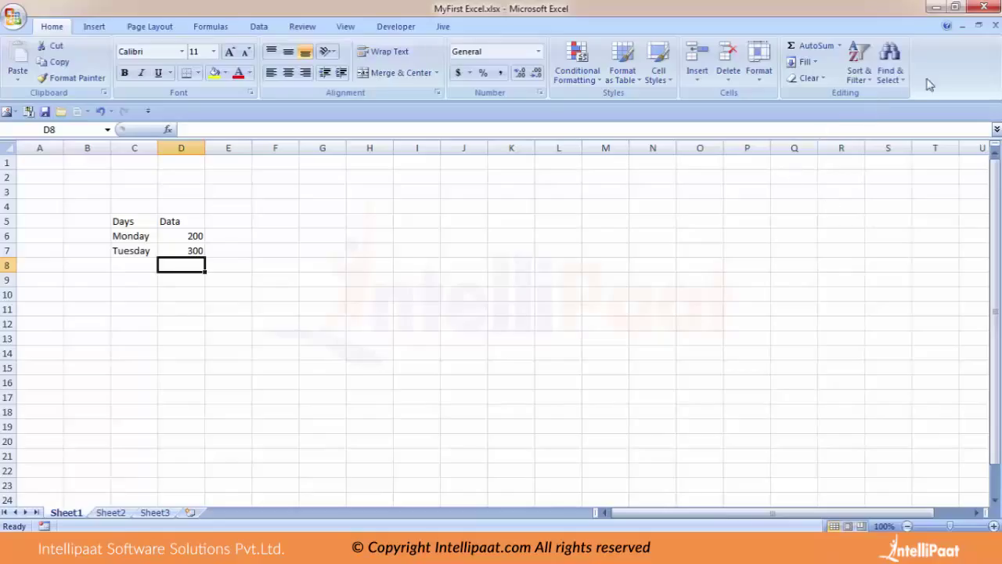
# Quit Excel and reopen the saved MyFirst Excel.xlsx workbook from the desktop.
pyautogui.click(986, 10)
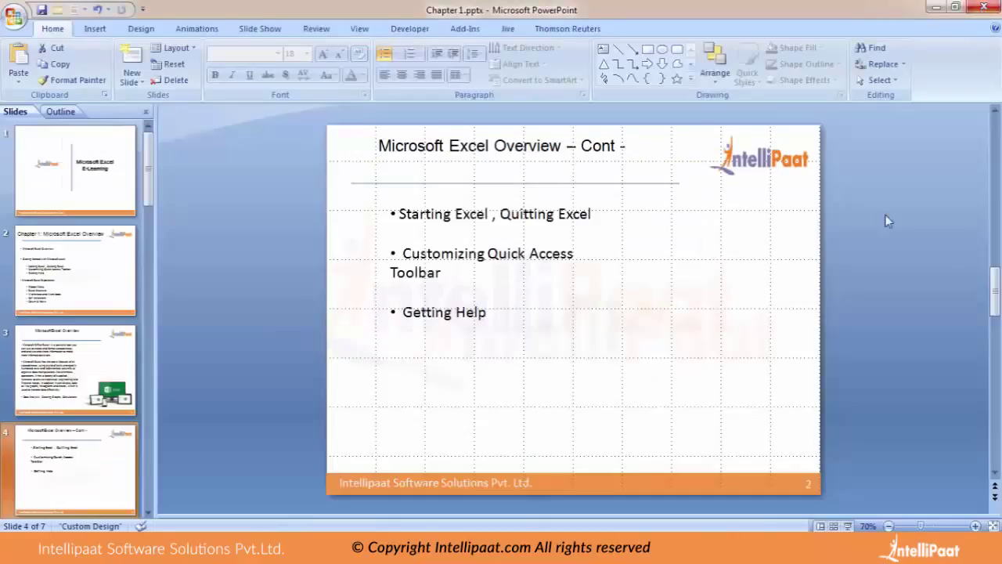
pyautogui.click(934, 9)
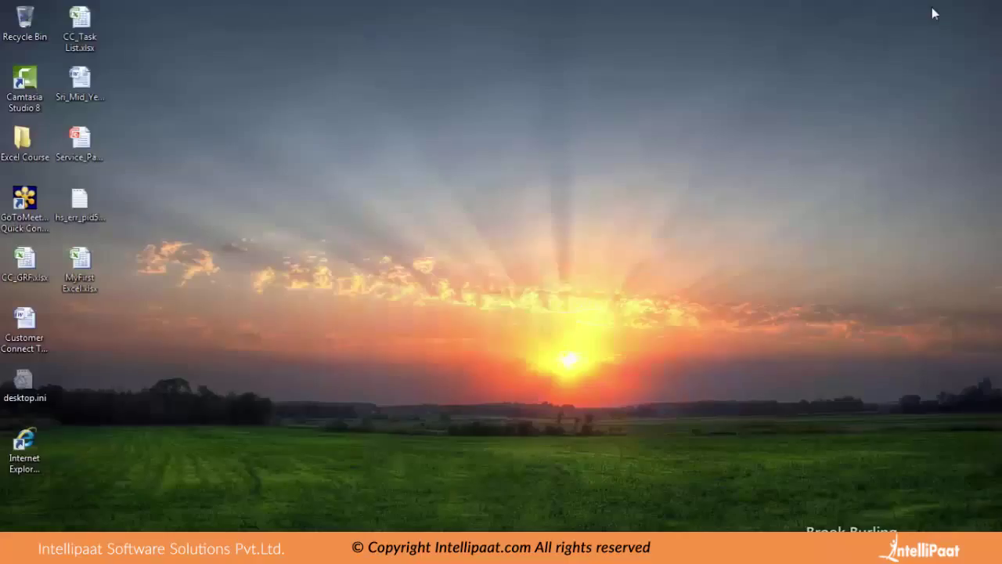
pyautogui.doubleClick(84, 272)
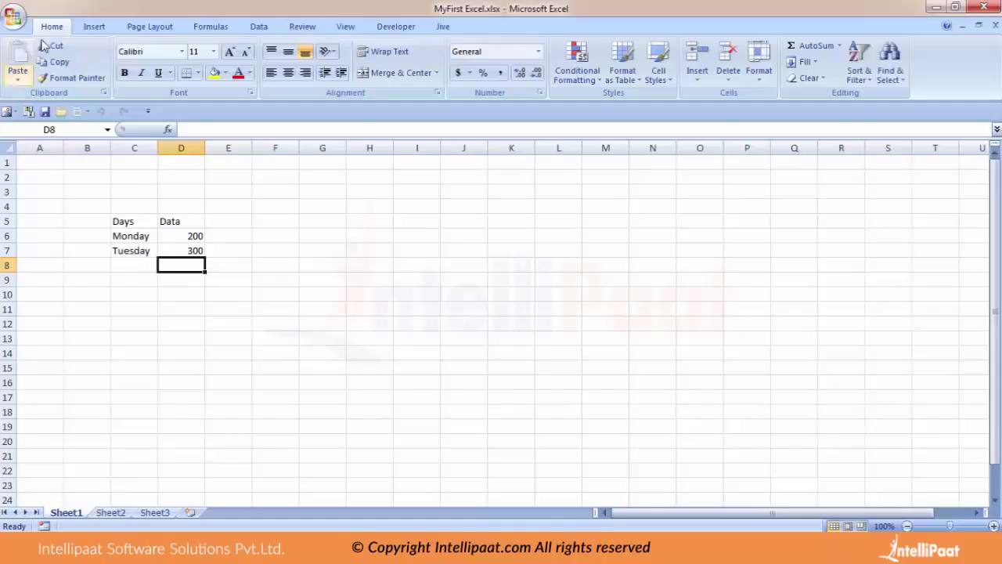
pyautogui.click(93, 31)
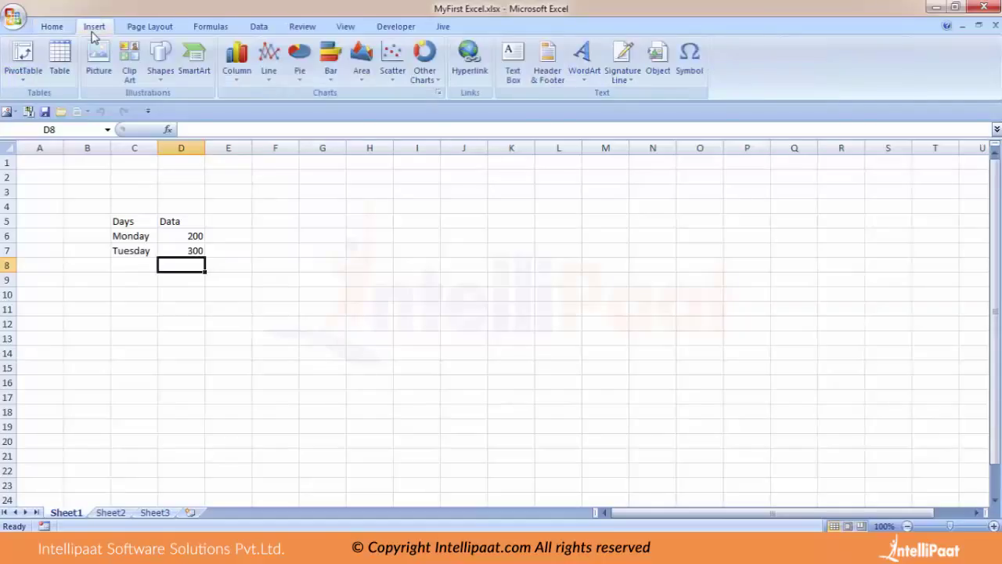
pyautogui.click(145, 32)
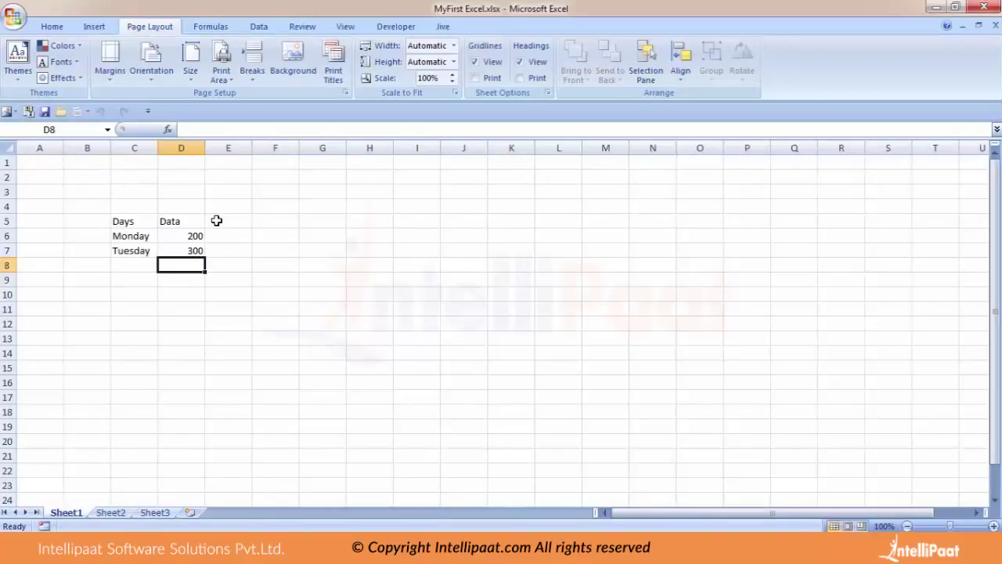
# Clear the Days and Data table by copying blank cell F6 and pasting it over the range C5:E8.
pyautogui.click(273, 234)
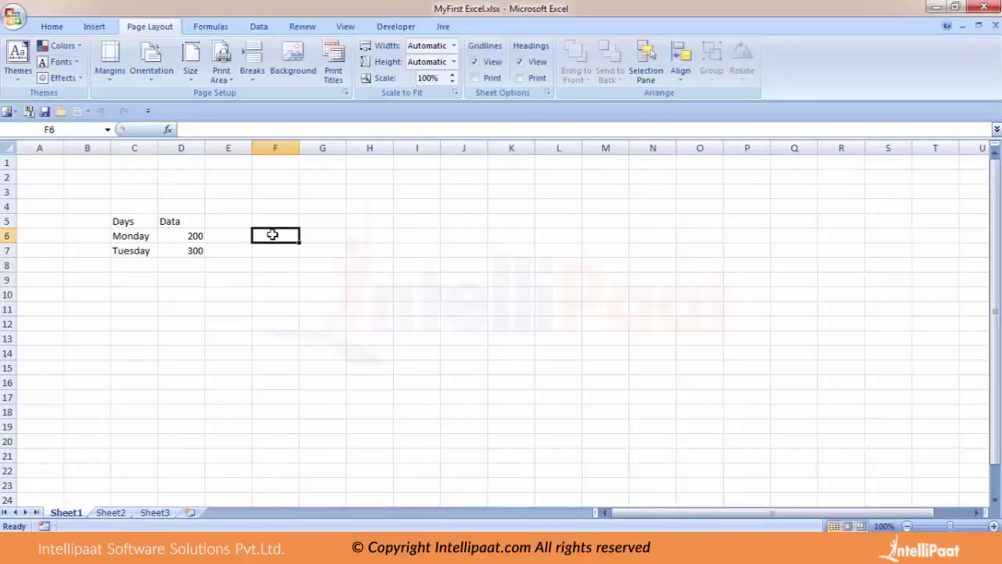
pyautogui.hotkey('ctrl', 'c')
pyautogui.press('Left')
pyautogui.press('Left')
pyautogui.press('Left')
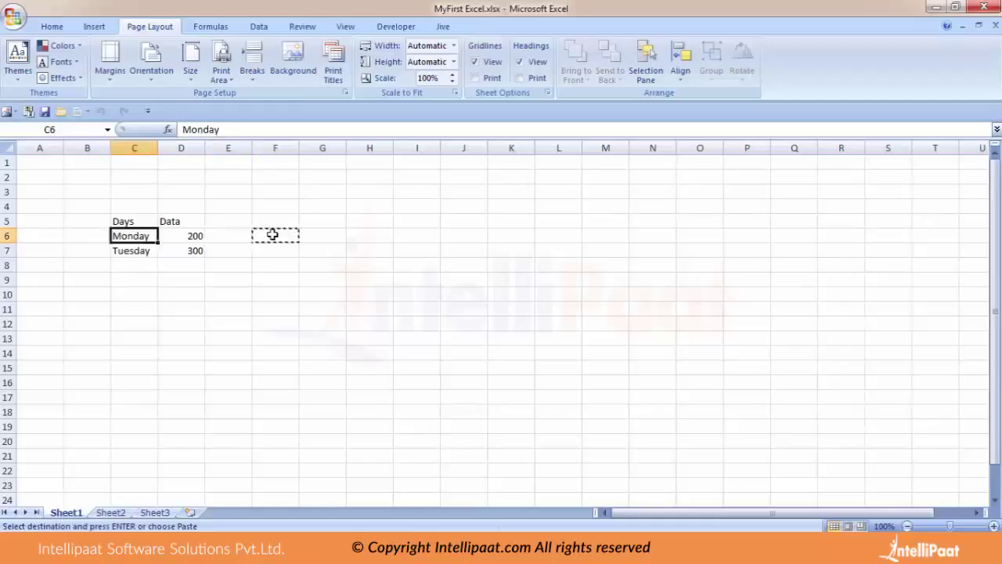
pyautogui.hotkey('shift', 'Up')
pyautogui.hotkey('shift', 'Down')
pyautogui.hotkey('shift', 'Down')
pyautogui.hotkey('shift', 'Right')
pyautogui.hotkey('shift', 'Right')
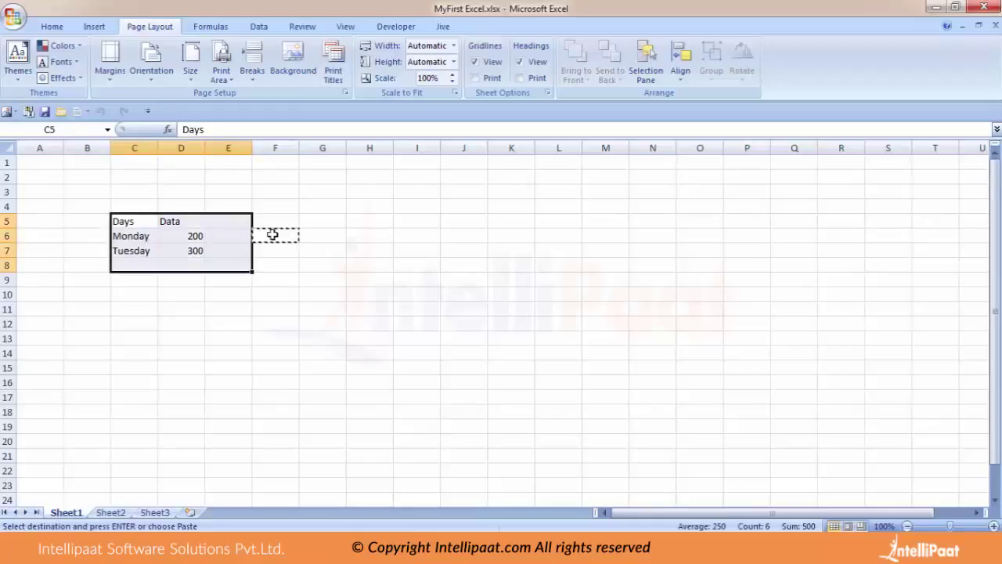
pyautogui.press('Return')
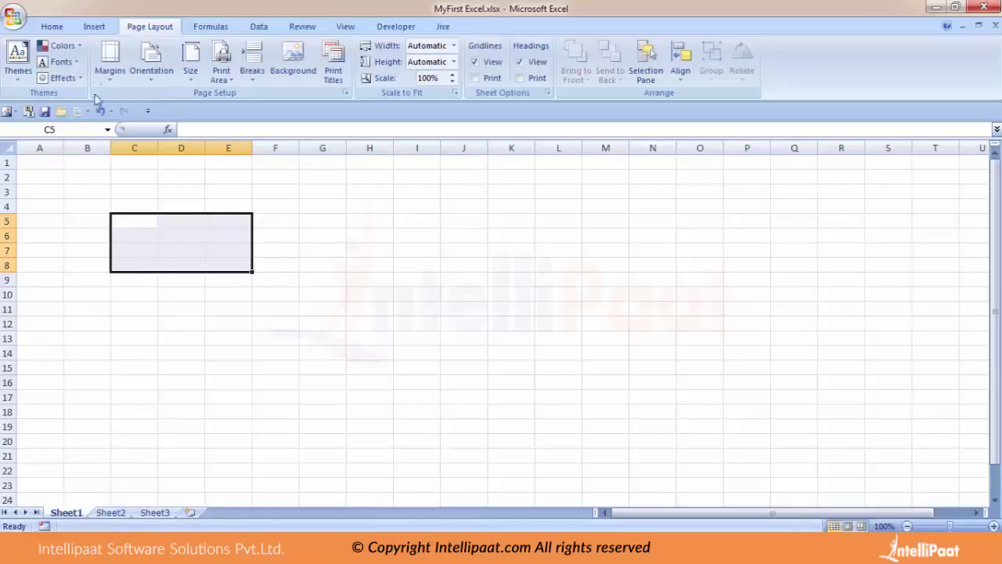
pyautogui.click(65, 29)
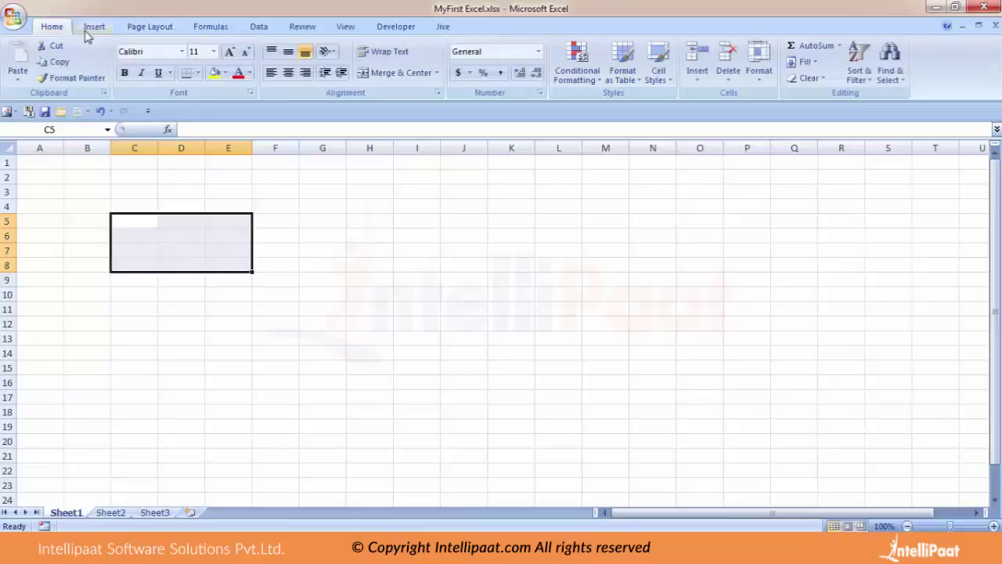
pyautogui.click(92, 28)
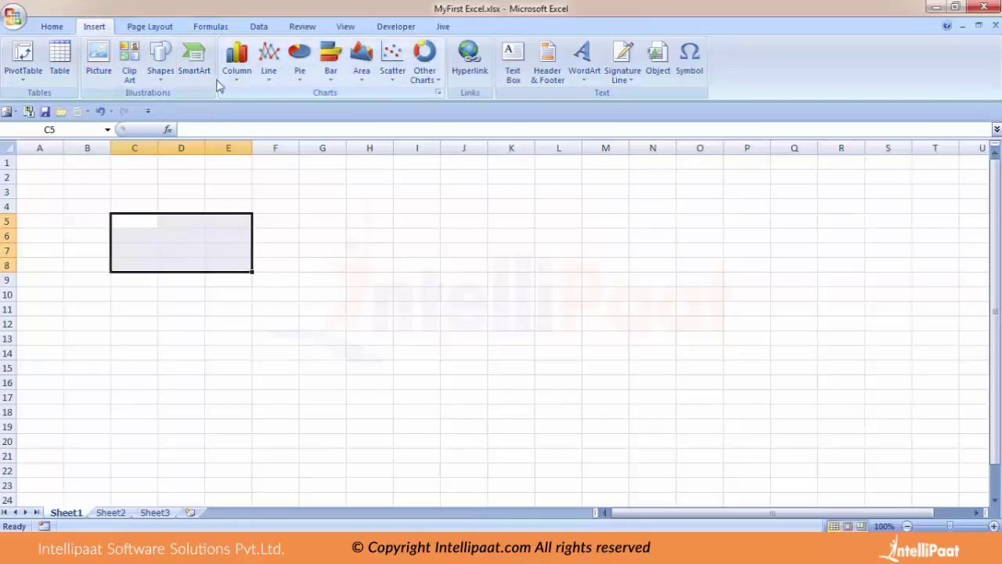
pyautogui.click(244, 179)
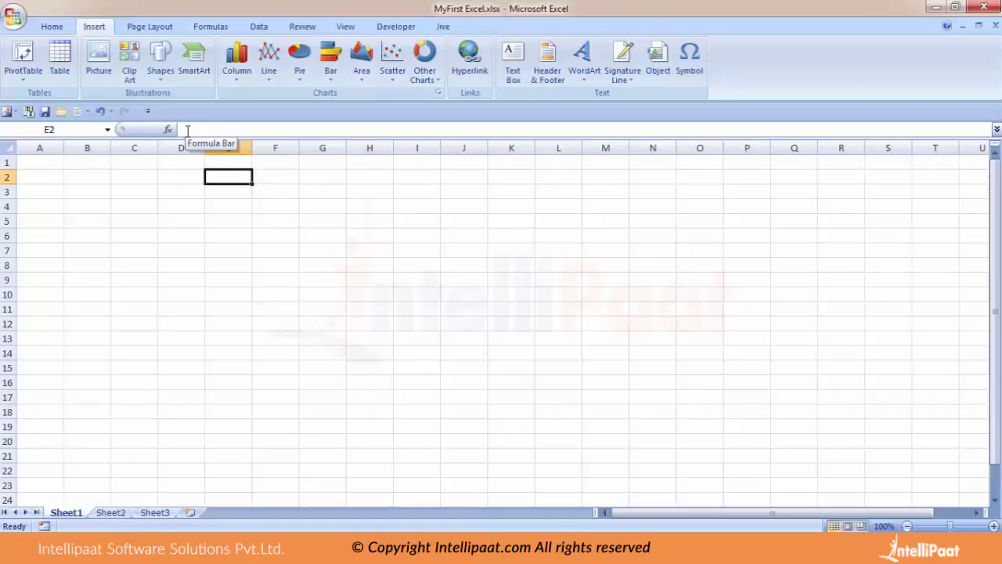
pyautogui.click(52, 27)
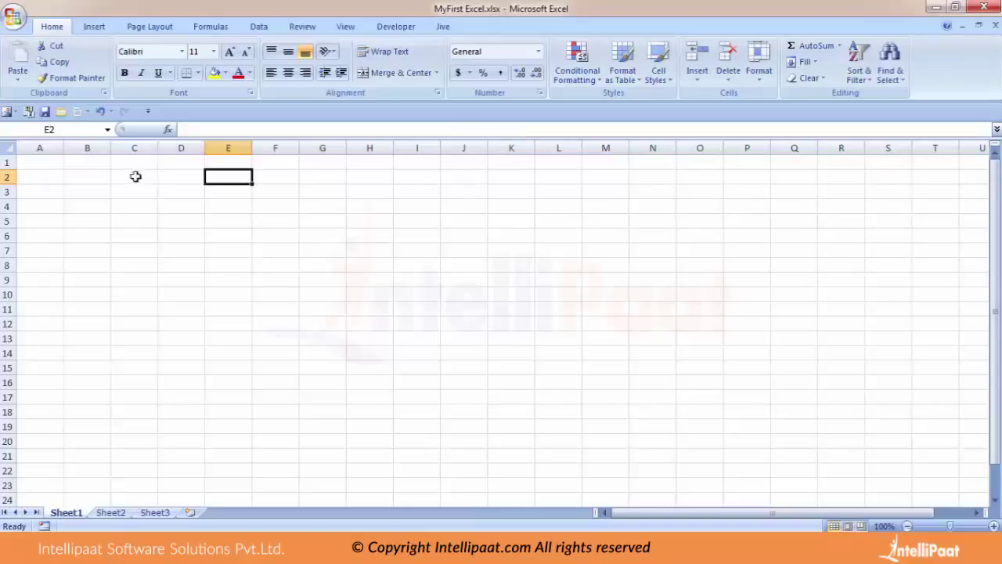
# Select the block of empty cells B2:T20.
pyautogui.click(88, 181)
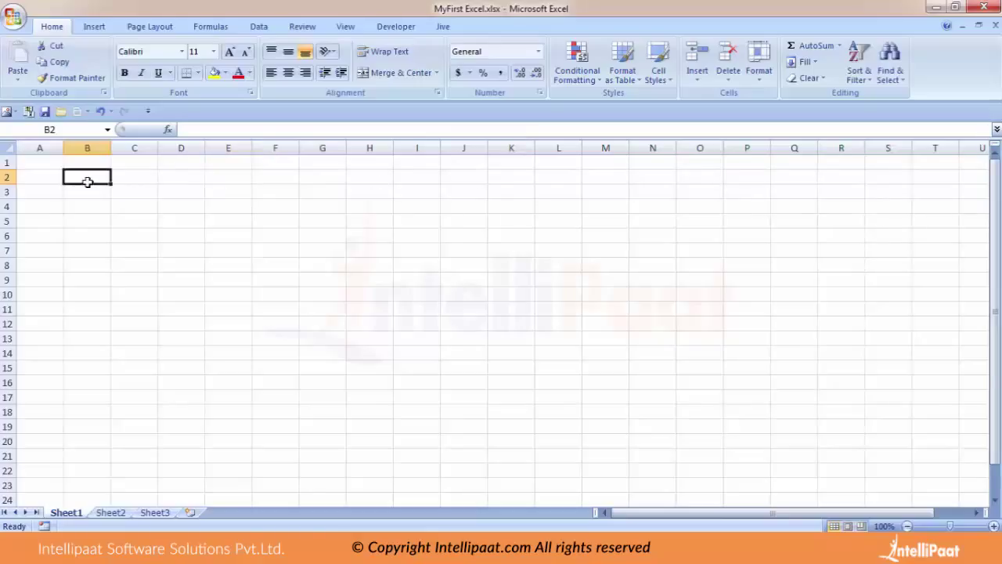
pyautogui.hotkey('shift', 'Down')
pyautogui.hotkey('shift', 'Down')
pyautogui.hotkey('shift', 'Down')
pyautogui.hotkey('shift', 'Down')
pyautogui.hotkey('shift', 'Down')
pyautogui.hotkey('shift', 'Down')
pyautogui.hotkey('shift', 'Down')
pyautogui.hotkey('shift', 'Down')
pyautogui.hotkey('shift', 'Down')
pyautogui.hotkey('shift', 'Down')
pyautogui.hotkey('shift', 'Down')
pyautogui.hotkey('shift', 'Down')
pyautogui.hotkey('shift', 'Down')
pyautogui.hotkey('shift', 'Down')
pyautogui.hotkey('shift', 'Down')
pyautogui.hotkey('shift', 'Down')
pyautogui.hotkey('shift', 'Down')
pyautogui.hotkey('shift', 'Down')
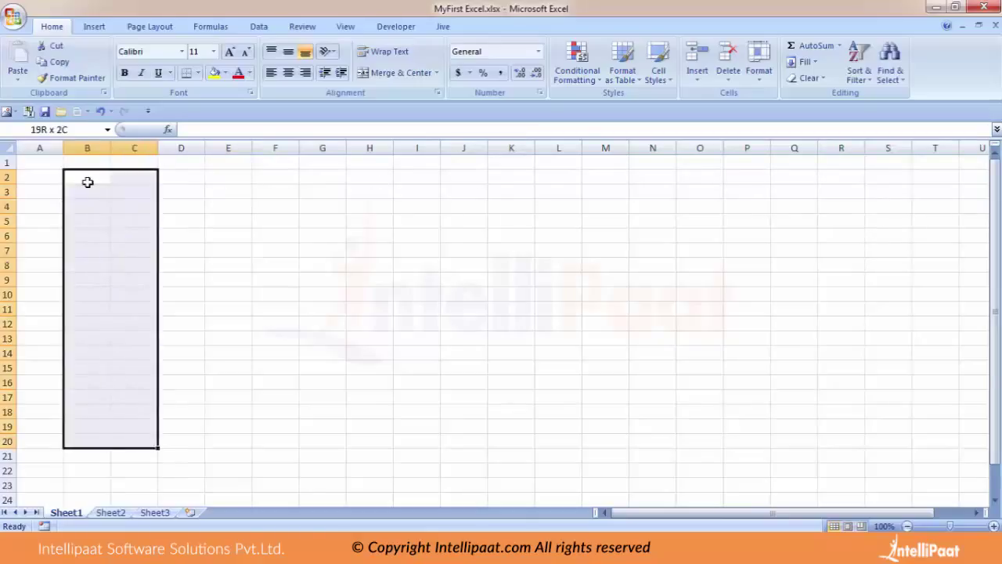
pyautogui.hotkey('shift', 'Right')
pyautogui.hotkey('shift', 'Right')
pyautogui.hotkey('shift', 'Right')
pyautogui.hotkey('shift', 'Right')
pyautogui.hotkey('shift', 'Right')
pyautogui.hotkey('shift', 'Right')
pyautogui.hotkey('shift', 'Right')
pyautogui.hotkey('shift', 'Right')
pyautogui.hotkey('shift', 'Right')
pyautogui.hotkey('shift', 'Right')
pyautogui.hotkey('shift', 'Right')
pyautogui.hotkey('shift', 'Right')
pyautogui.hotkey('shift', 'Right')
pyautogui.hotkey('shift', 'Right')
pyautogui.hotkey('shift', 'Right')
pyautogui.hotkey('shift', 'Right')
pyautogui.hotkey('shift', 'Right')
pyautogui.hotkey('shift', 'Right')
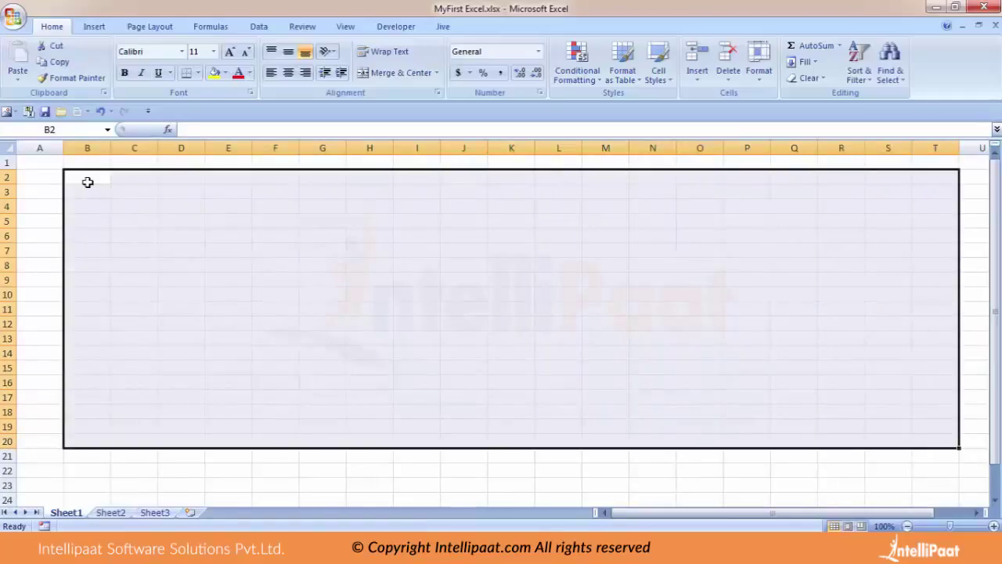
# Select columns A, B and C one at a time, followed by row 1 and the single cell A1.
pyautogui.click(36, 192)
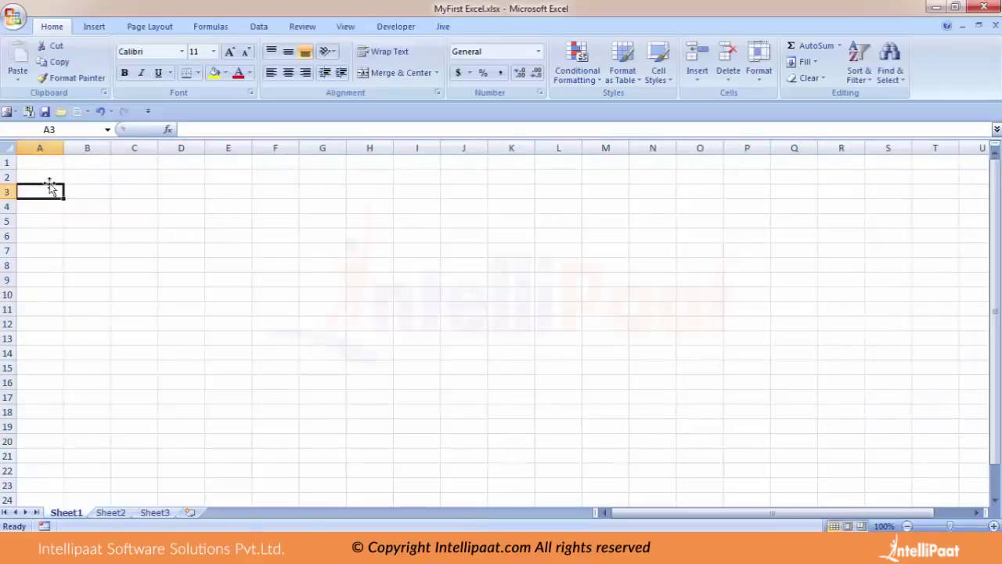
pyautogui.click(39, 147)
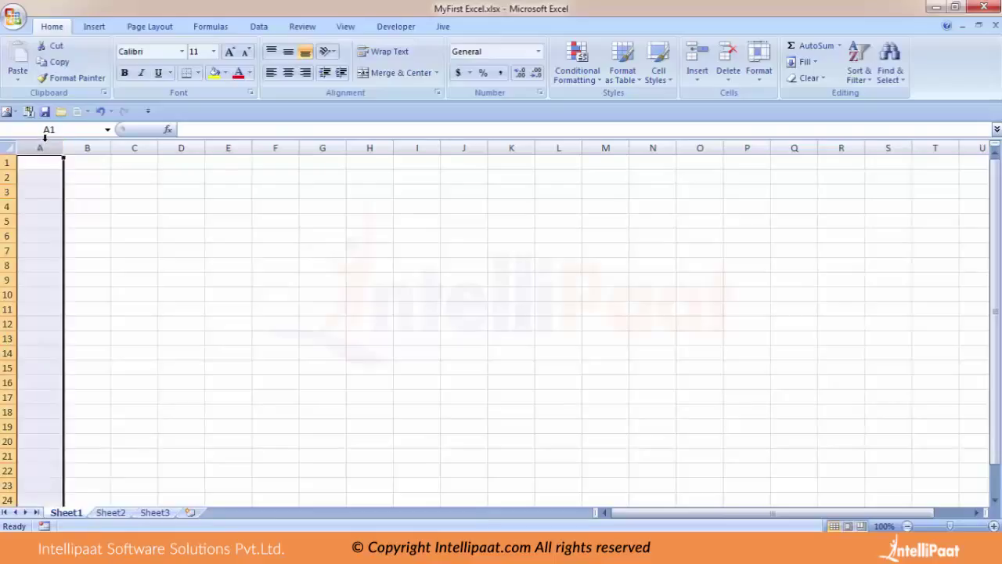
pyautogui.click(83, 147)
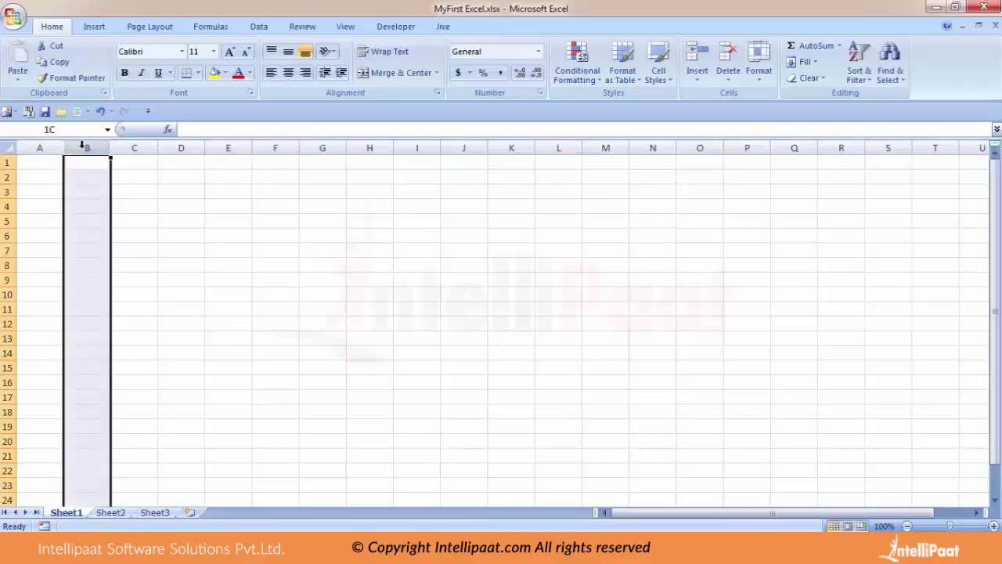
pyautogui.click(135, 148)
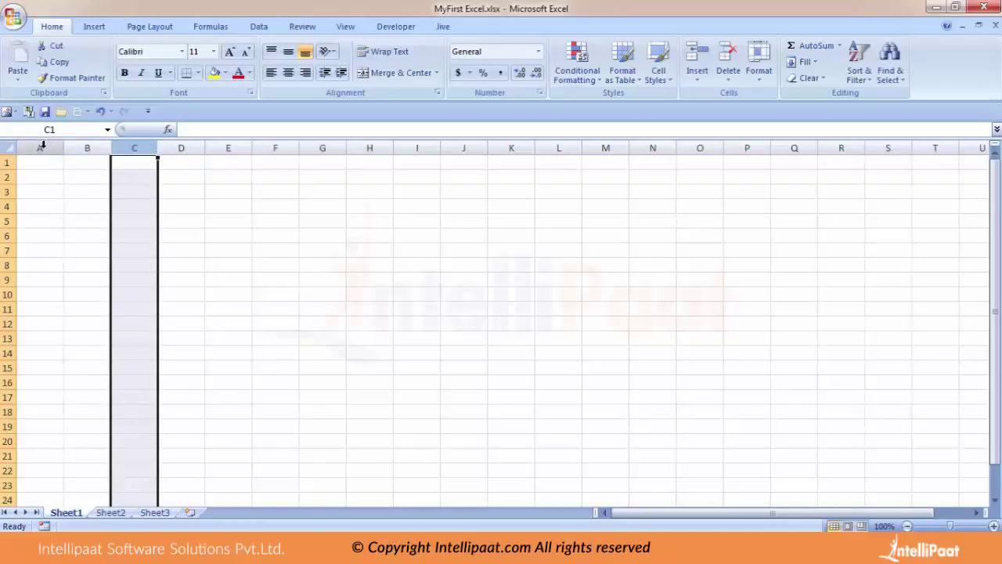
pyautogui.click(7, 163)
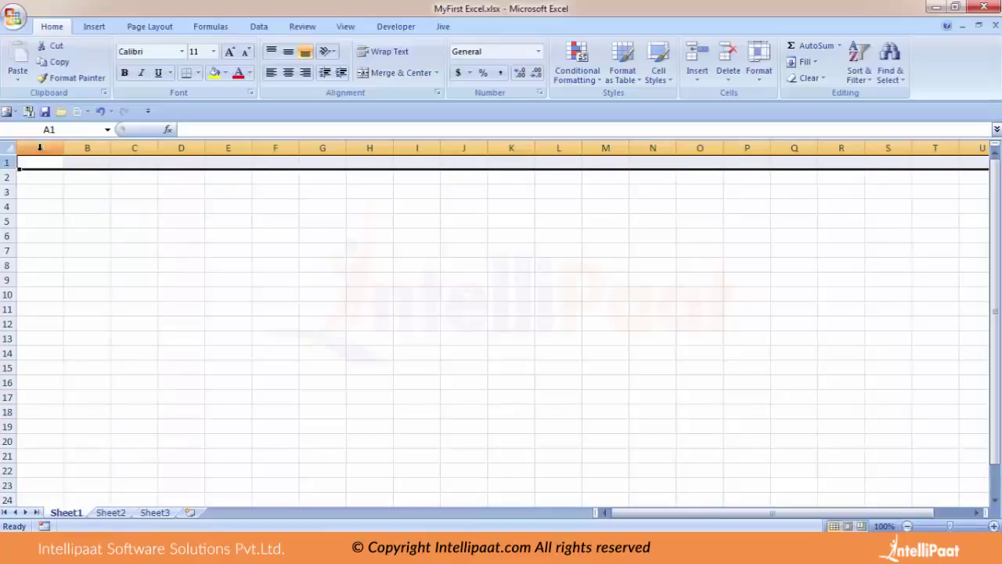
pyautogui.click(38, 162)
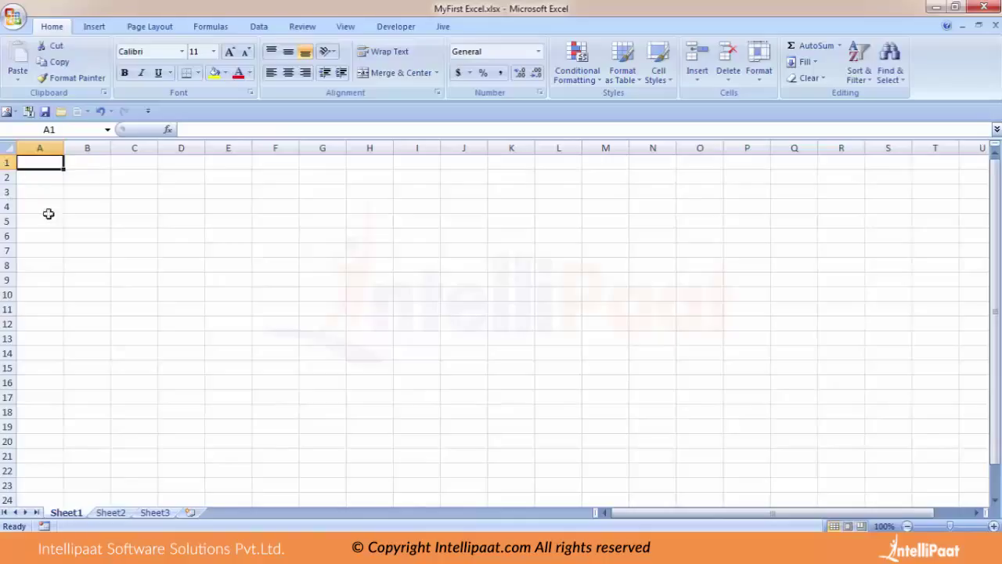
# Fill cell J11 with yellow.
pyautogui.click(457, 313)
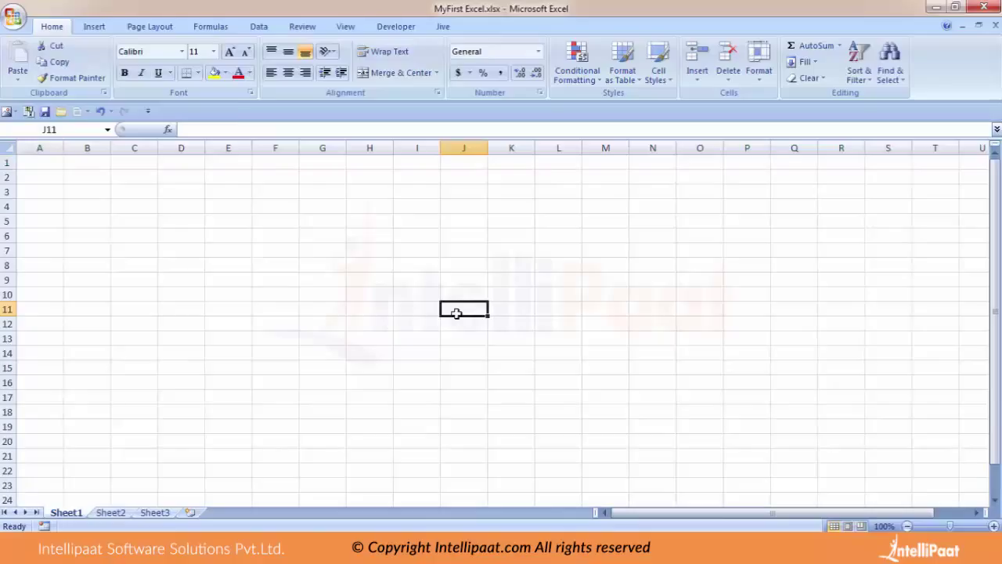
pyautogui.click(215, 77)
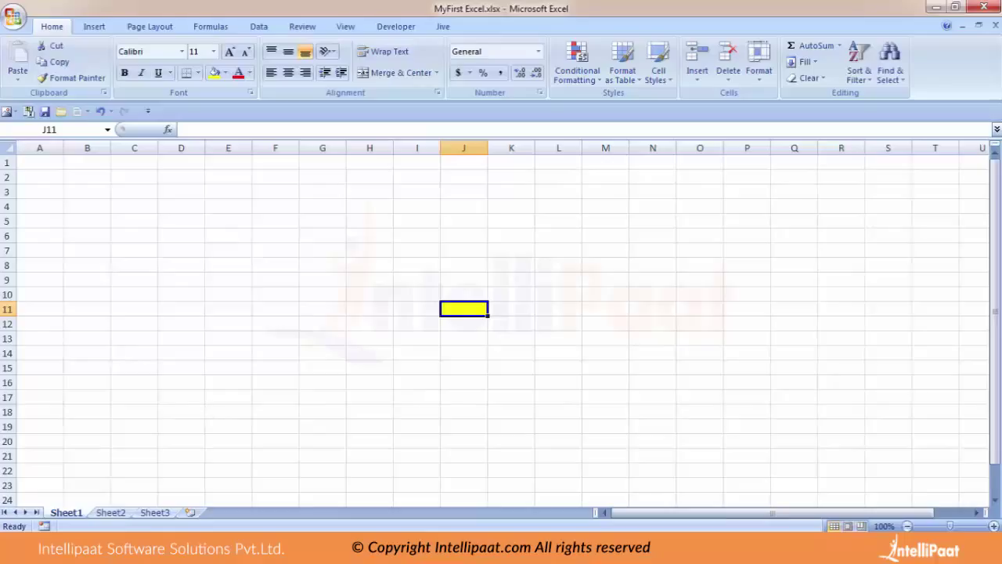
# Examine the command groups for home formatting, inserting objects, page layout, formulas and data.
pyautogui.click(94, 27)
pyautogui.click(149, 28)
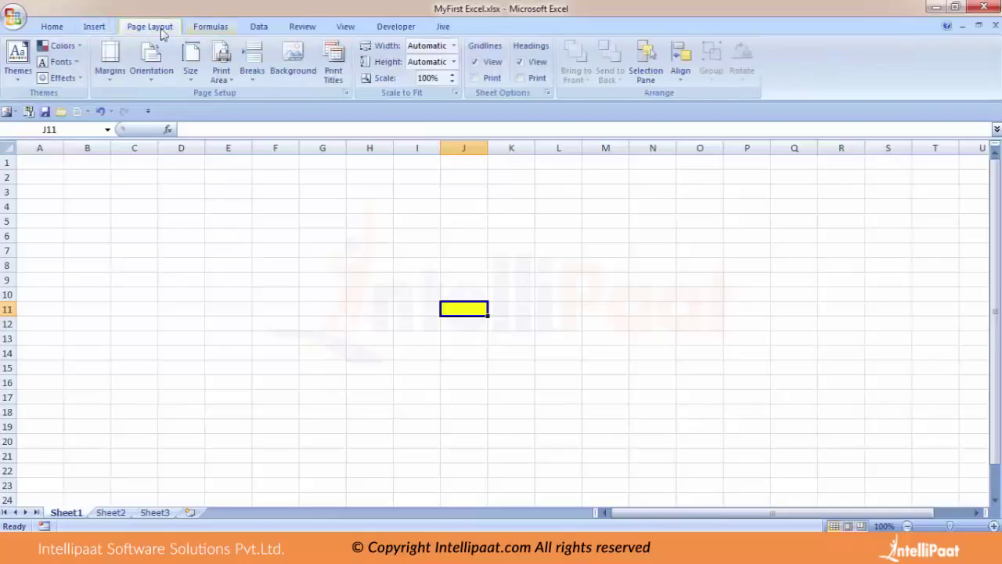
pyautogui.click(49, 29)
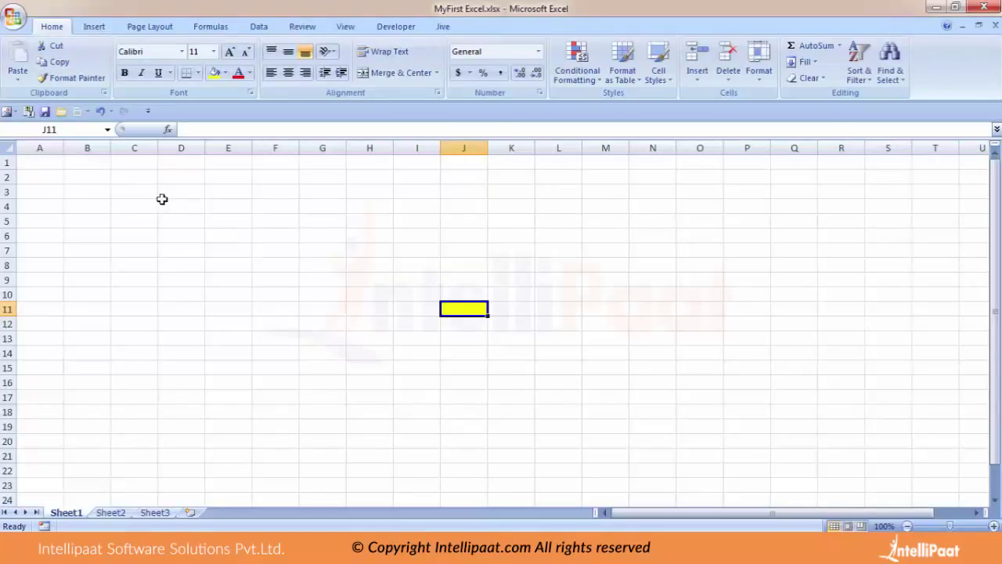
pyautogui.click(91, 31)
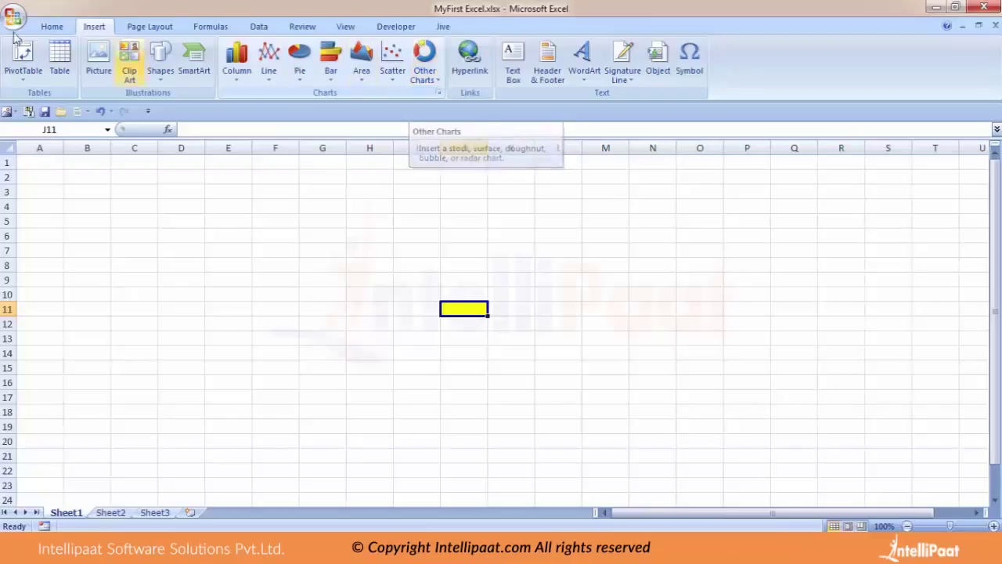
pyautogui.click(152, 29)
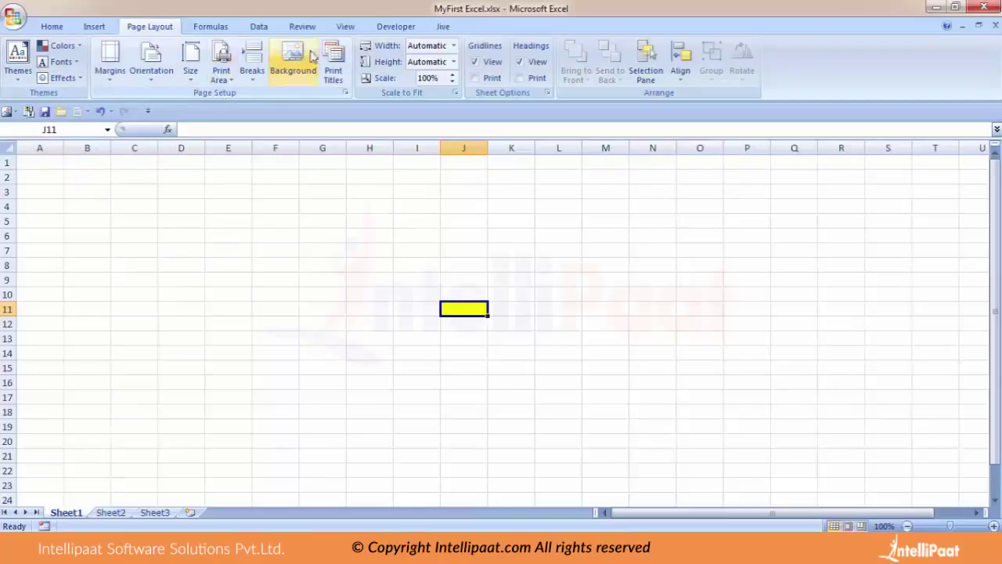
pyautogui.click(52, 27)
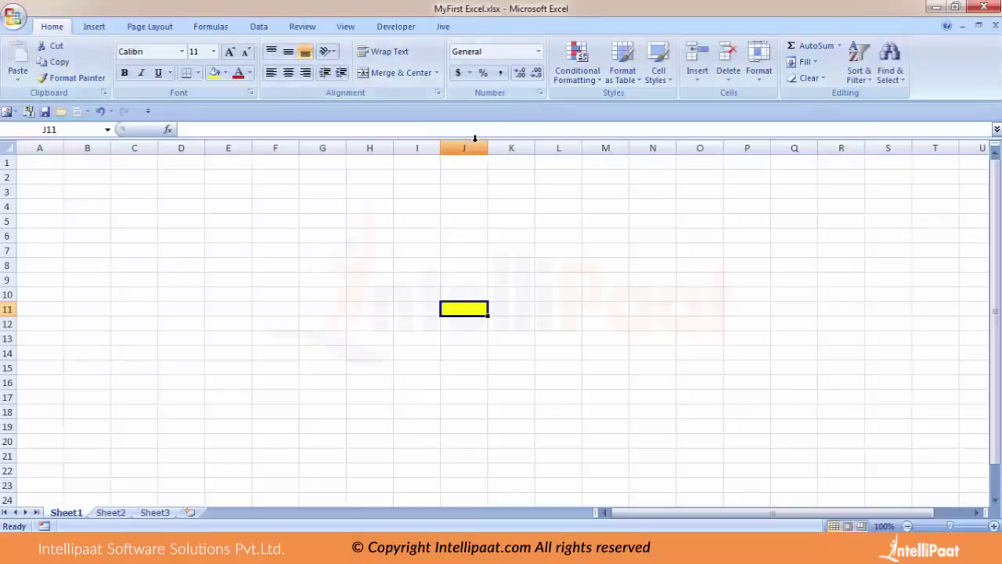
pyautogui.click(94, 29)
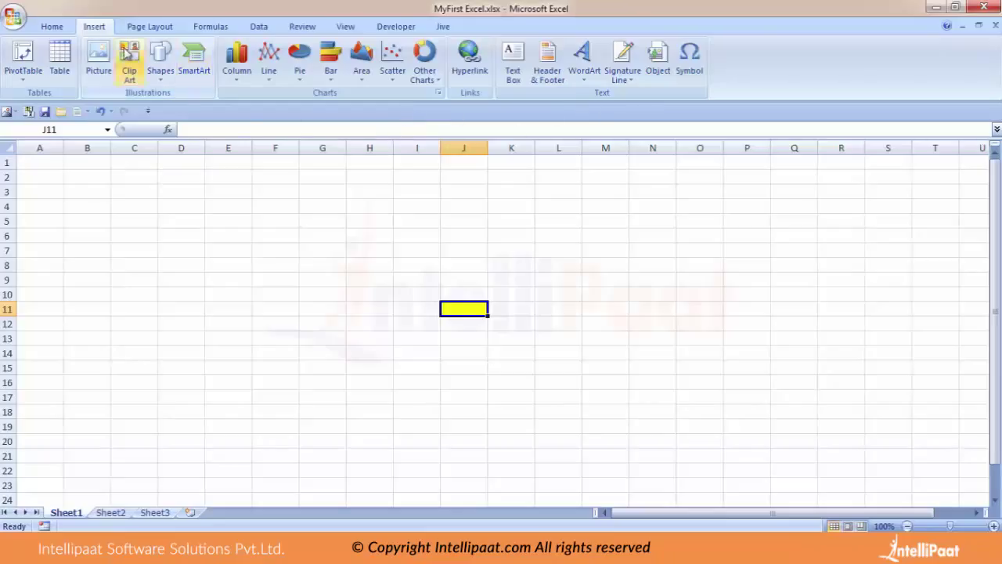
pyautogui.click(140, 27)
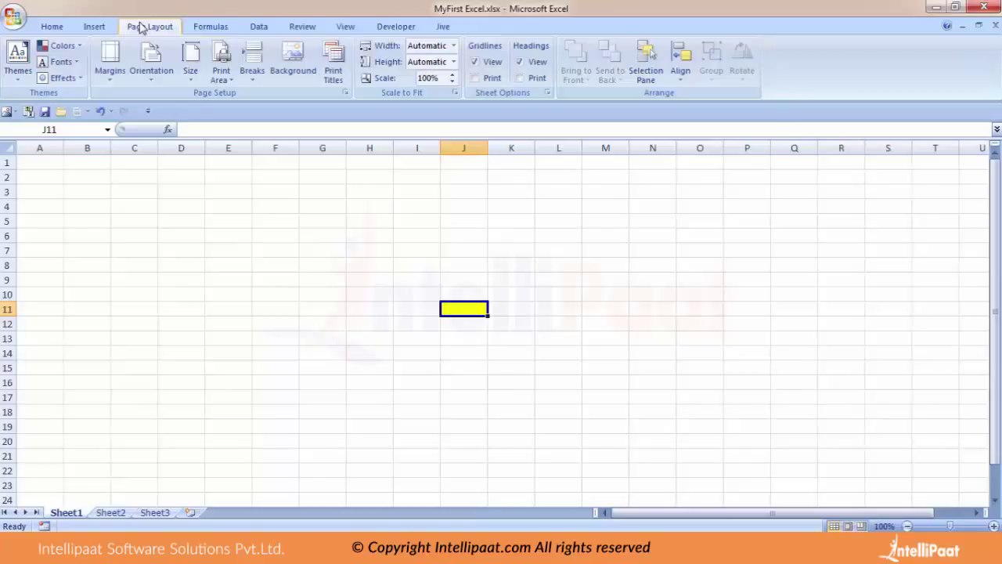
pyautogui.click(208, 28)
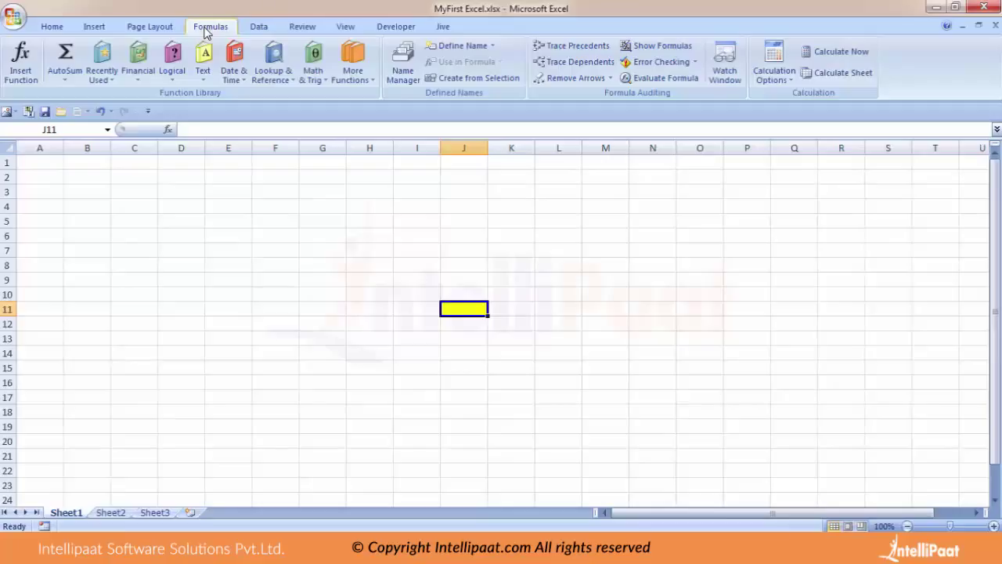
pyautogui.click(259, 28)
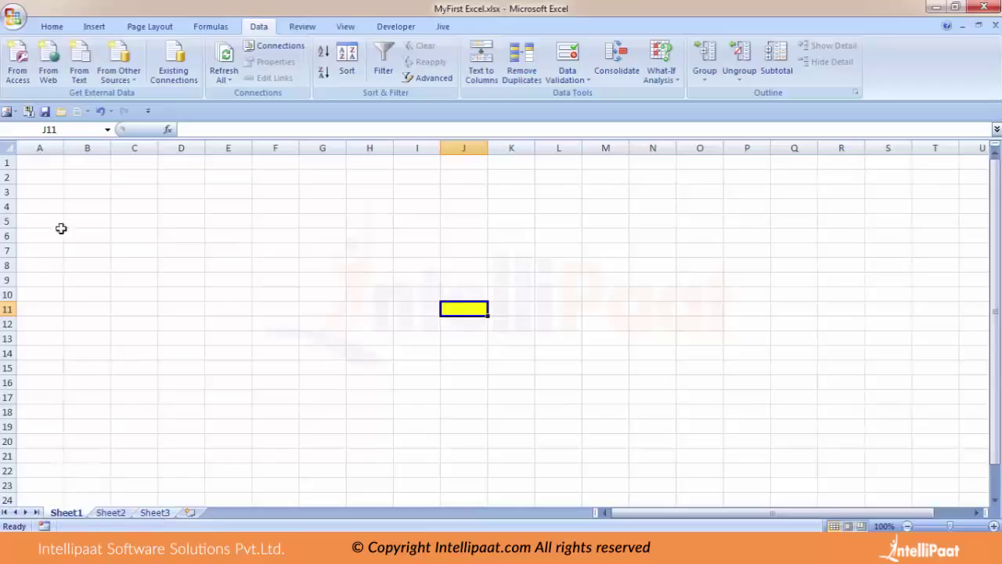
# Move down column B from cell B2 to cell B50 on Sheet1.
pyautogui.click(66, 176)
pyautogui.press('Down')
pyautogui.press('Down')
pyautogui.press('Down')
pyautogui.press('Down')
pyautogui.press('Down')
pyautogui.press('Down')
pyautogui.press('Down')
pyautogui.press('Down')
pyautogui.press('Down')
pyautogui.press('Down')
pyautogui.press('Down')
pyautogui.press('Down')
pyautogui.press('Down')
pyautogui.press('Down')
pyautogui.press('Down')
pyautogui.press('Down')
pyautogui.press('Down')
pyautogui.press('Down')
pyautogui.press('Down')
pyautogui.press('Down')
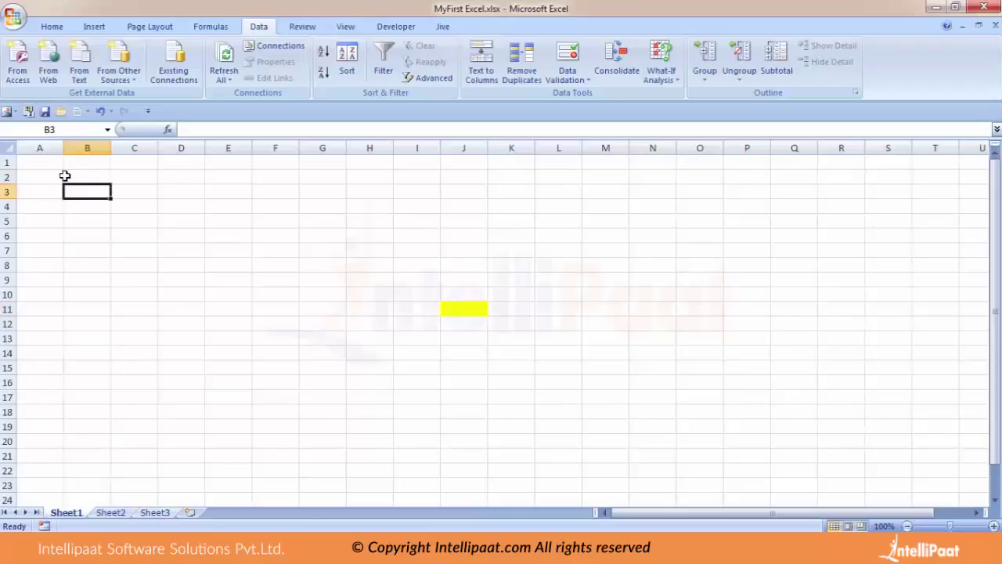
pyautogui.press('Down')
pyautogui.press('Down')
pyautogui.press('Down')
pyautogui.press('Down')
pyautogui.press('Down')
pyautogui.press('Down')
pyautogui.press('Down')
pyautogui.press('Down')
pyautogui.press('Down')
pyautogui.press('Down')
pyautogui.press('Down')
pyautogui.press('Down')
pyautogui.press('Down')
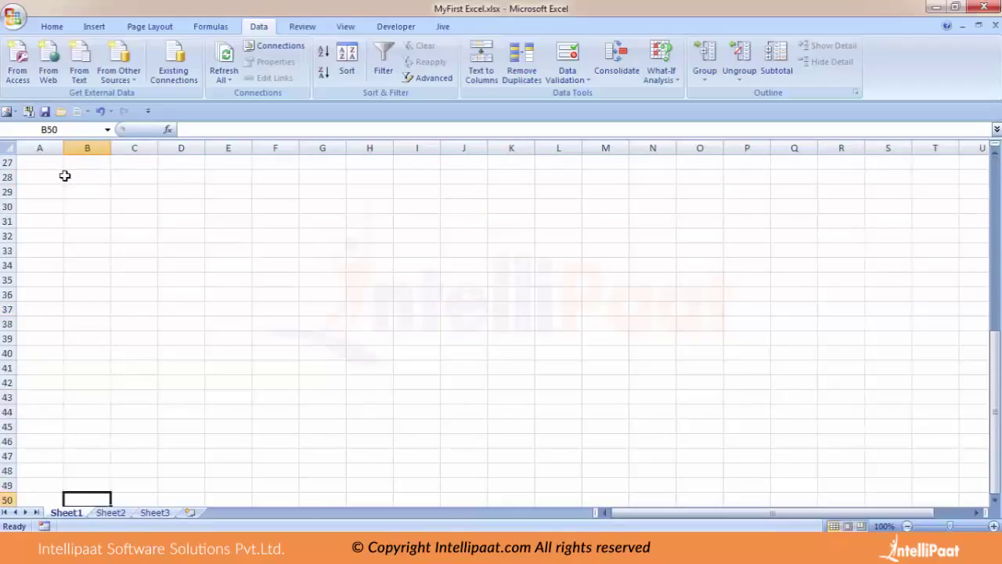
# Look at Sheet2 and Sheet3 and insert a new worksheet after Sheet3.
pyautogui.click(110, 513)
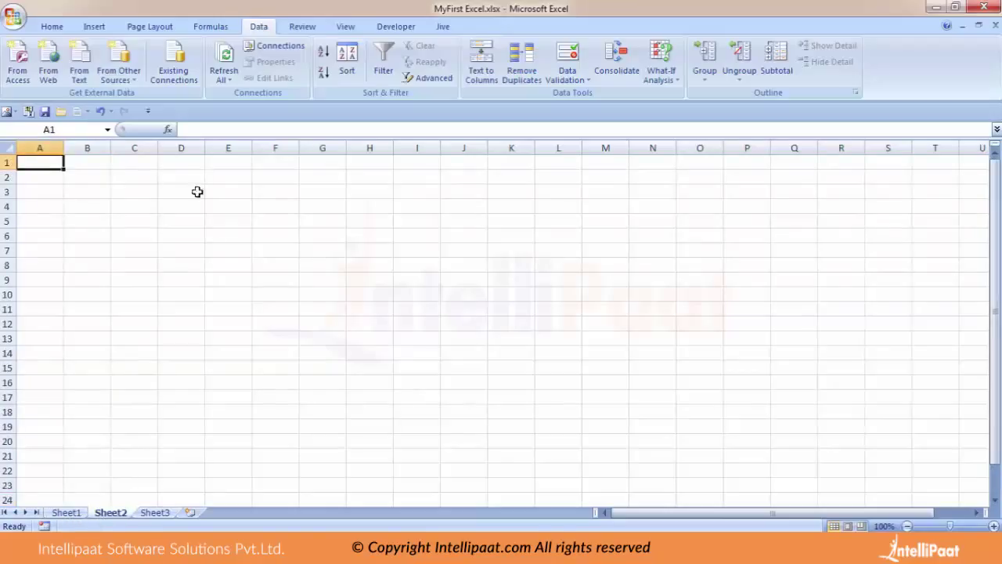
pyautogui.click(152, 514)
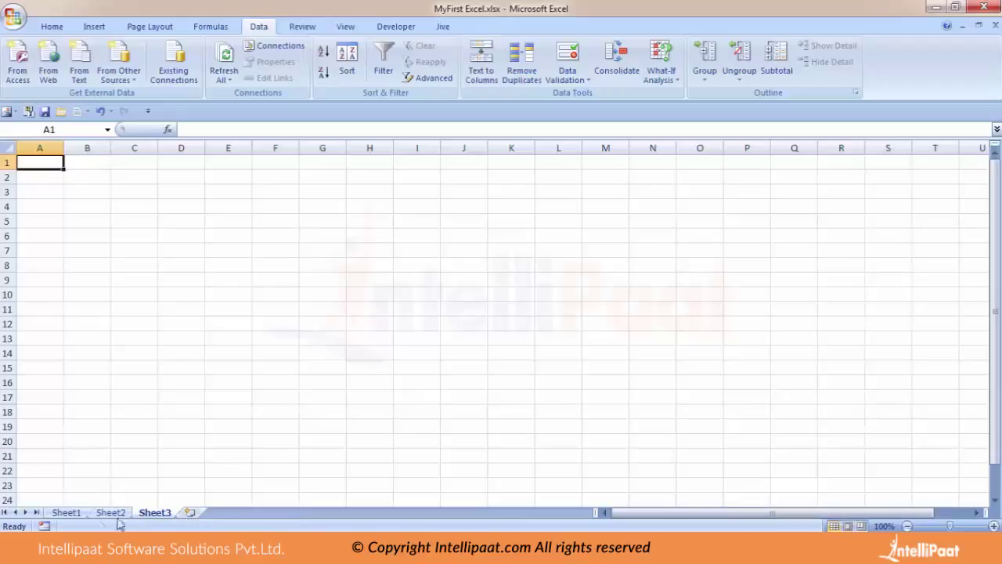
pyautogui.click(188, 514)
pyautogui.doubleClick(190, 511)
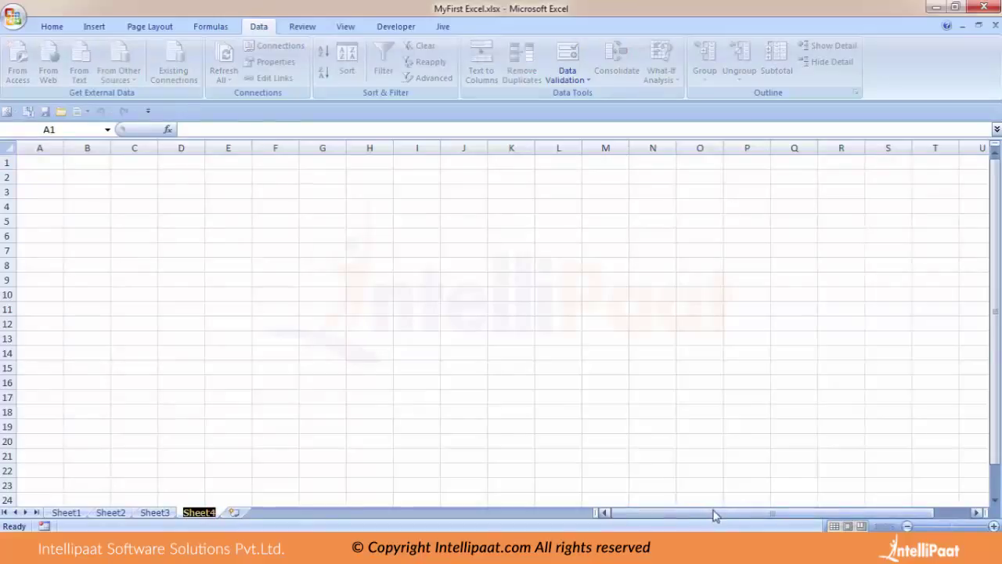
# Select cell T19 on the new worksheet and return its zoom to 100%.
pyautogui.moveTo(714, 515); pyautogui.dragTo(795, 500)
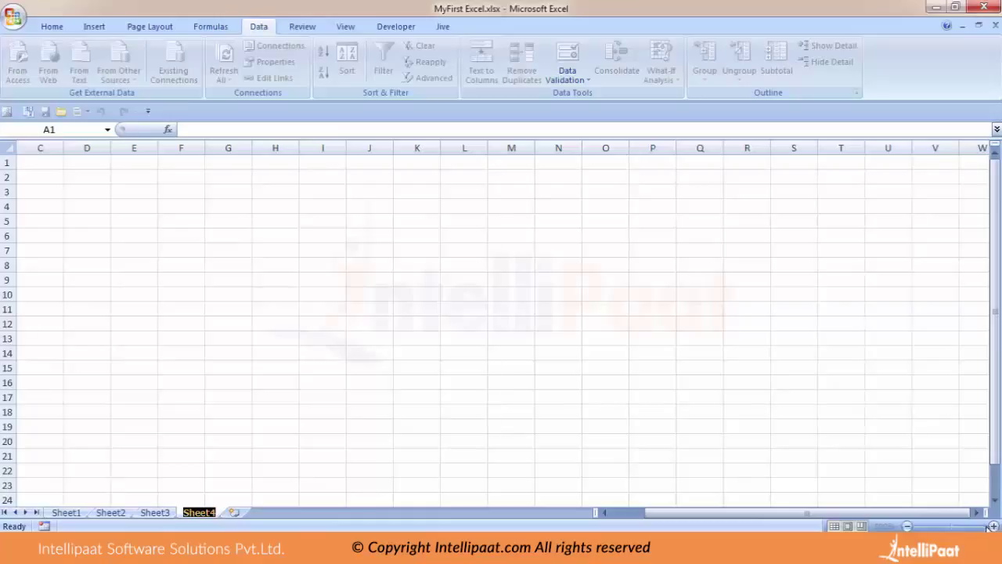
pyautogui.click(853, 424)
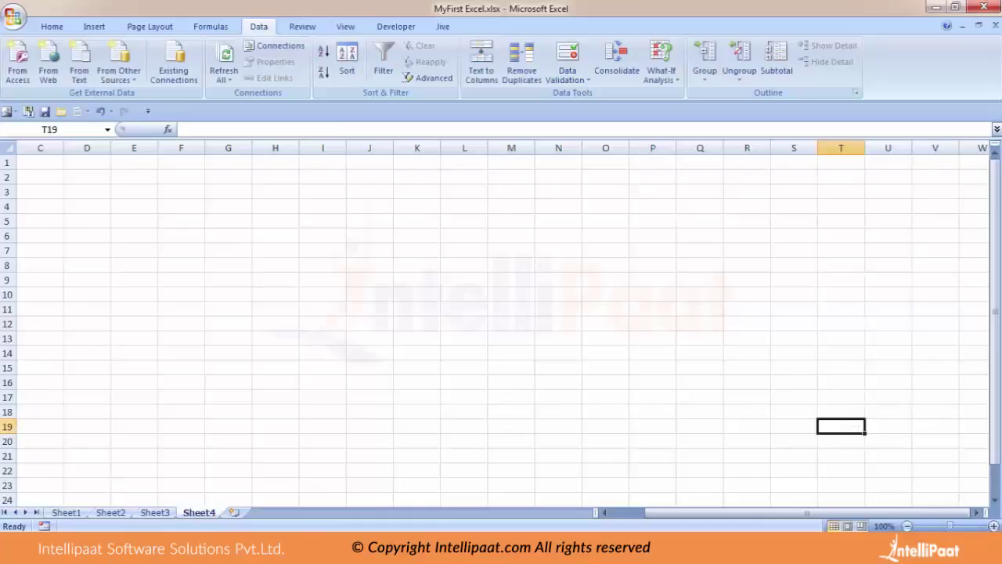
pyautogui.moveTo(953, 529)
pyautogui.mouseDown()
pyautogui.moveTo(938, 526)
pyautogui.moveTo(950, 527)
pyautogui.mouseUp()
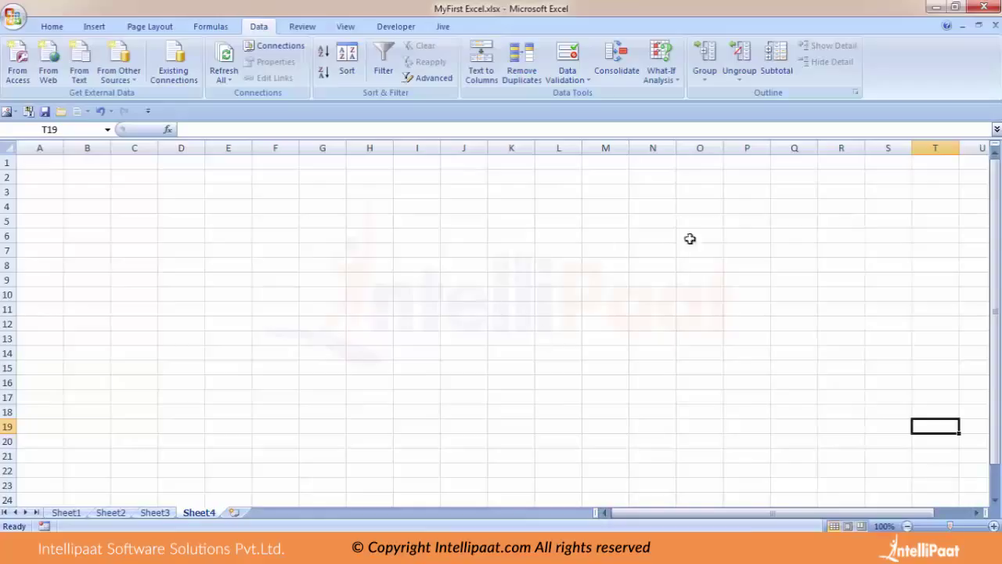